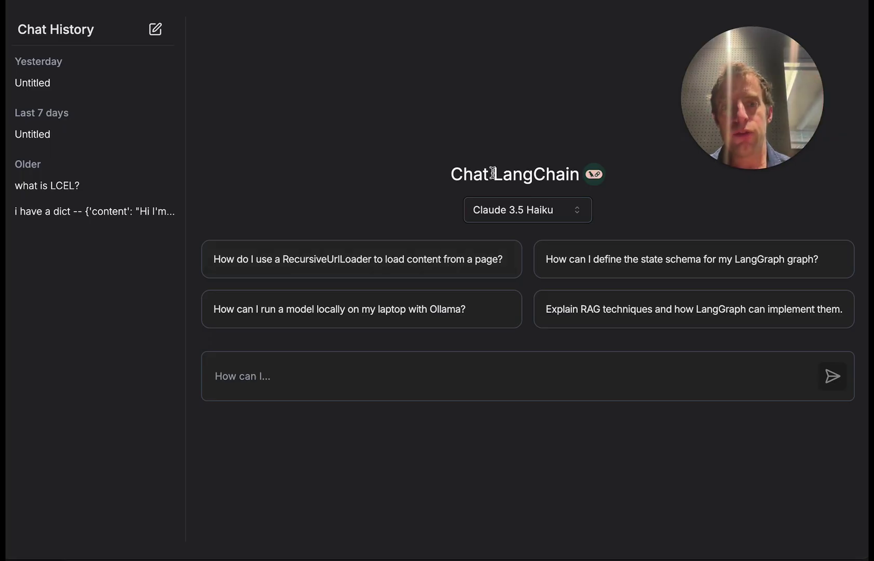
Step: Ask the suggested question about using a RecursiveUrlLoader and review the answer with its research plan and sources
left_click(371, 260)
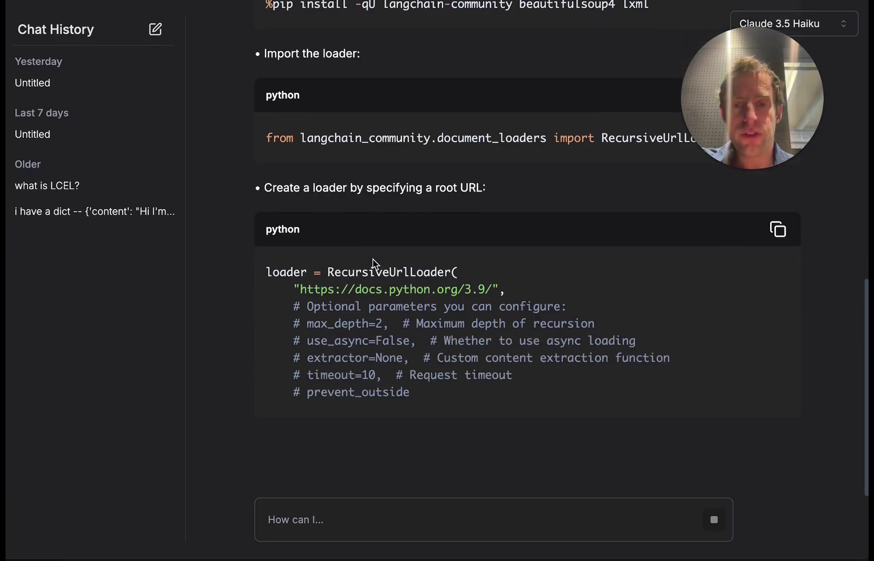
scroll(378, 287, "up", 15)
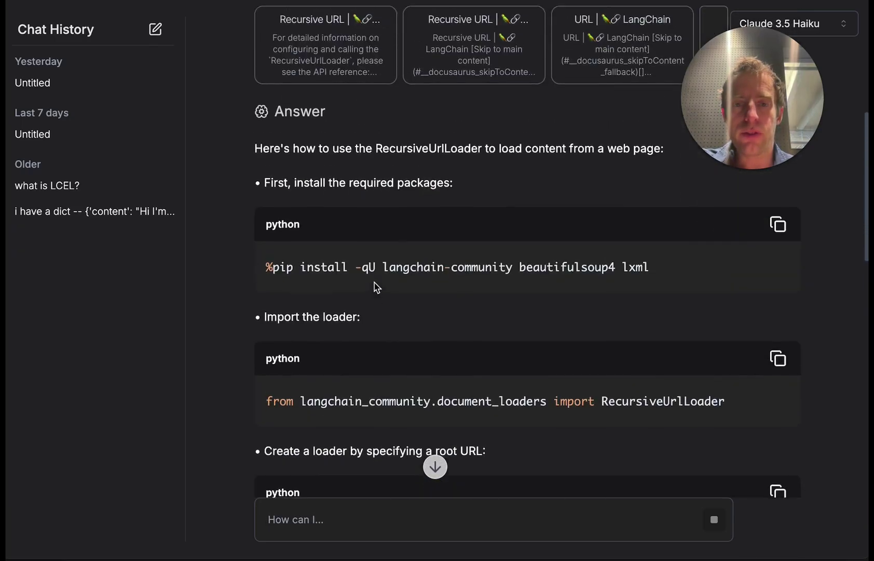
scroll(373, 282, "up", 5)
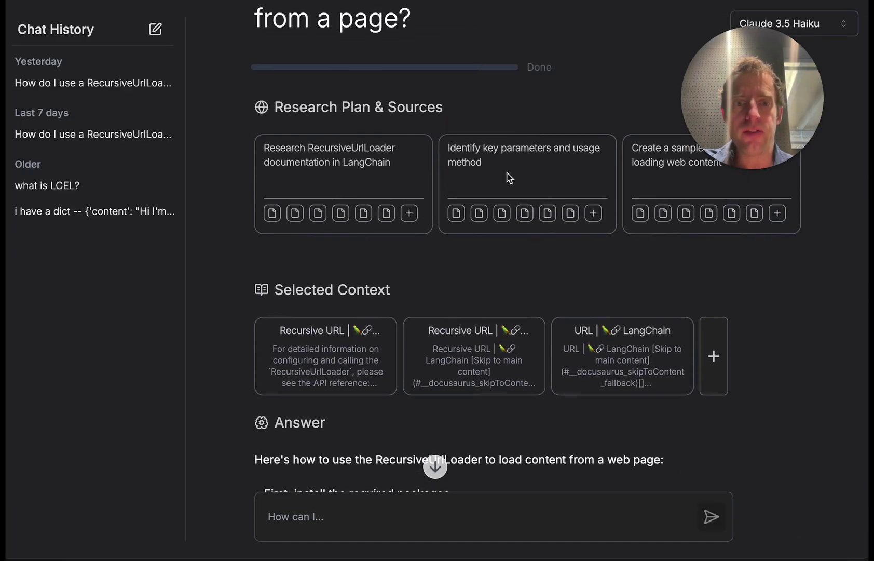
scroll(581, 262, "up", 1)
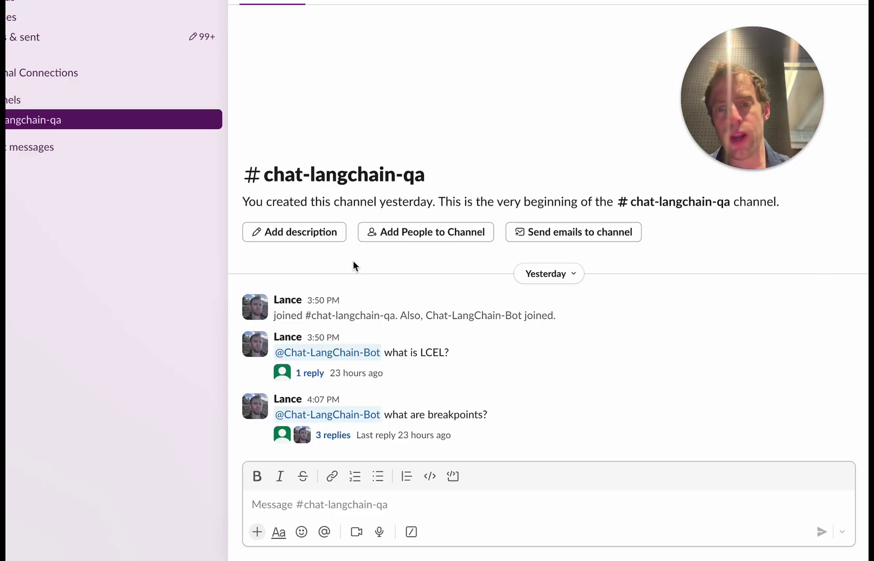
Step: Switch to Slack and view the app card of Chat-LangChain-Bot in the chat-langchain-qa channel
left_click(326, 354)
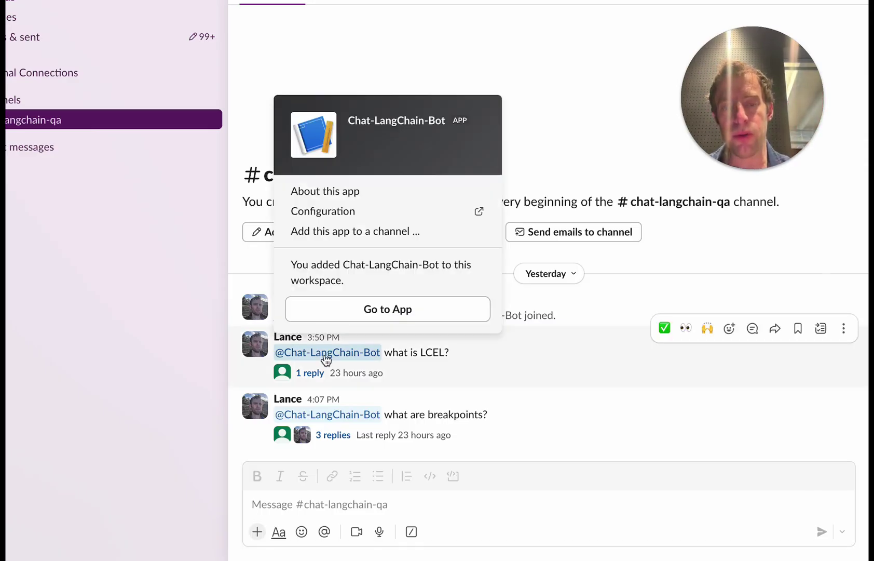
left_click(583, 317)
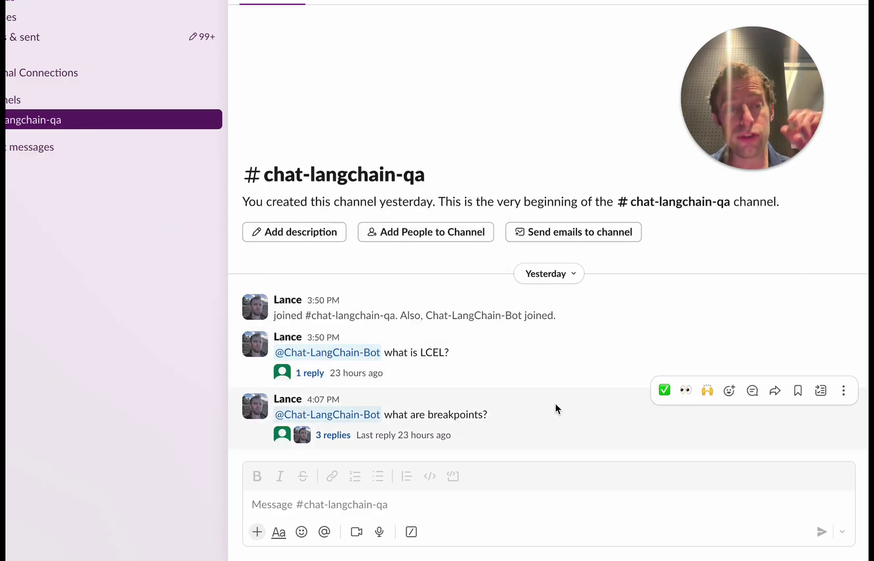
left_click(344, 356)
left_click(479, 390)
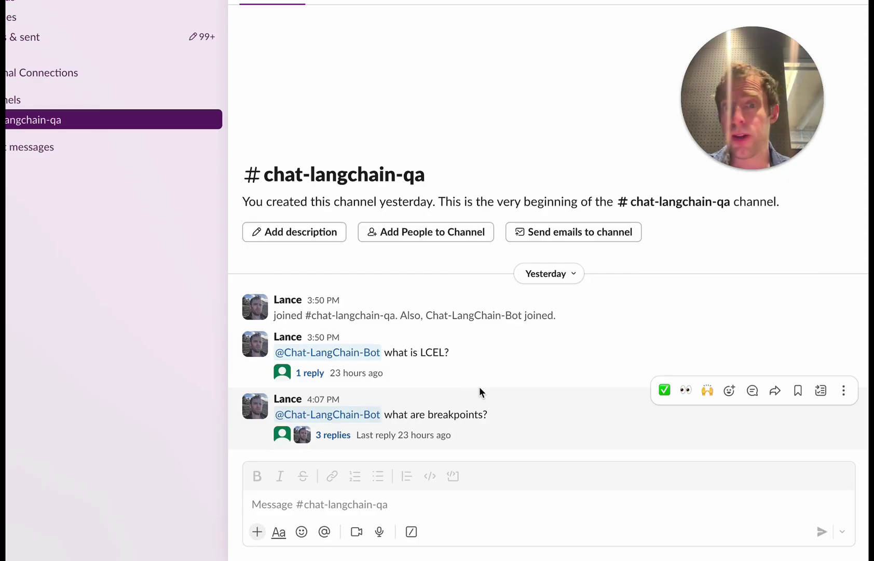
left_click(320, 506)
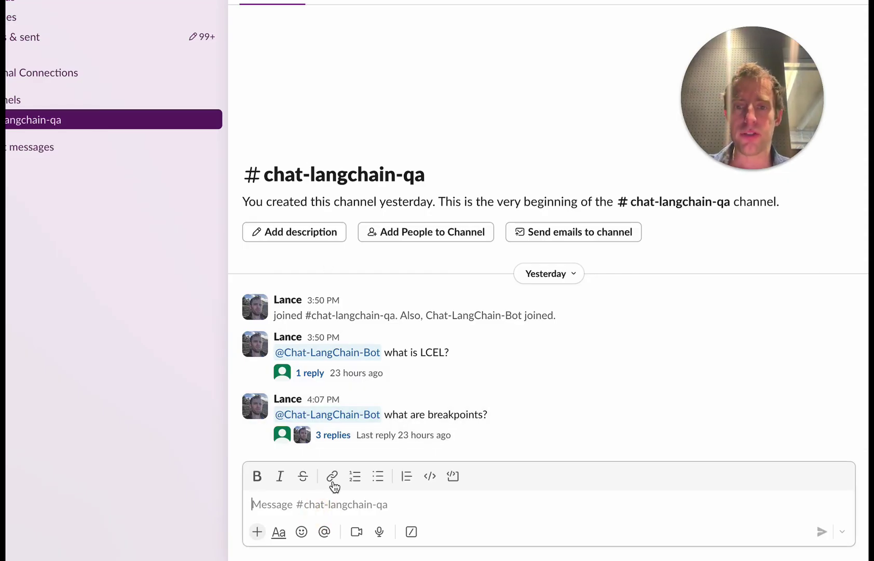
type("@Chat-LangChain-Bot what is the recursive URL loading?")
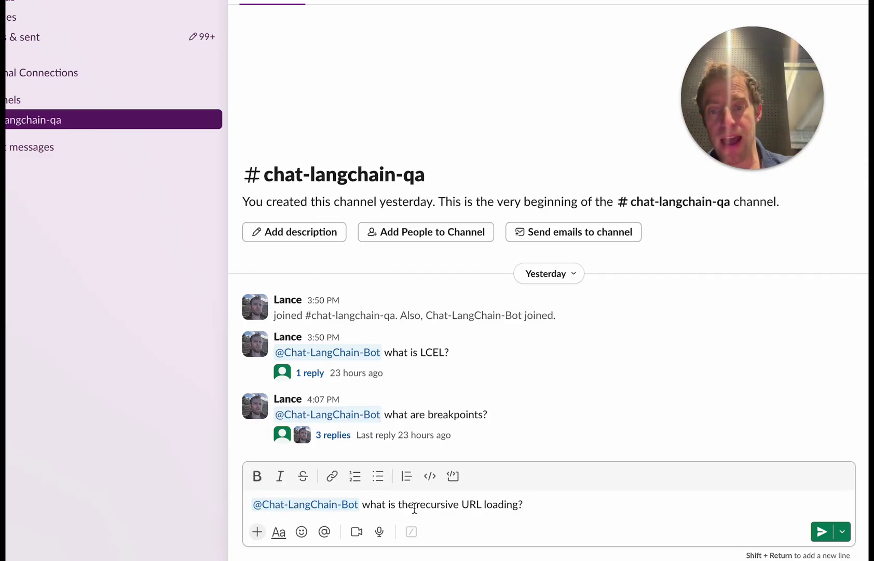
key("Return")
left_click(310, 436)
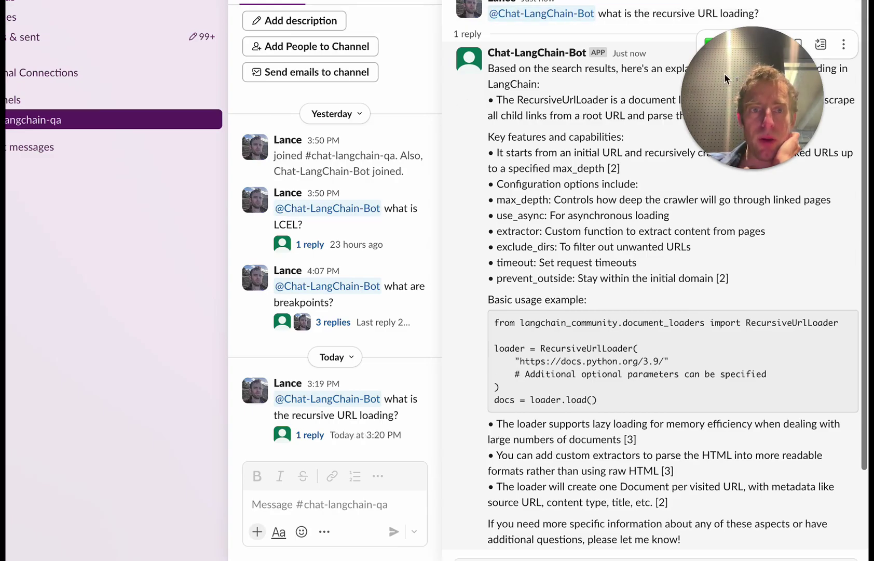
scroll(568, 166, "down", 3)
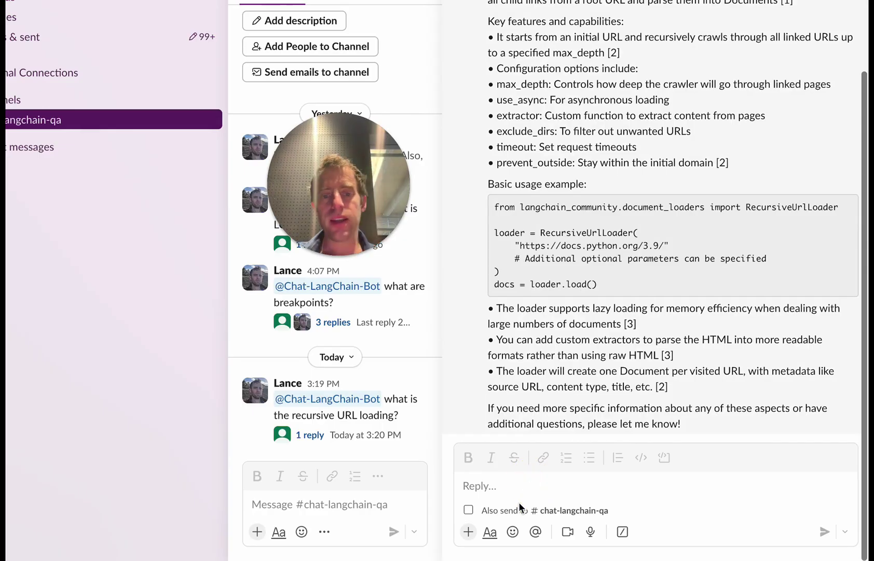
left_click(519, 487)
type("@")
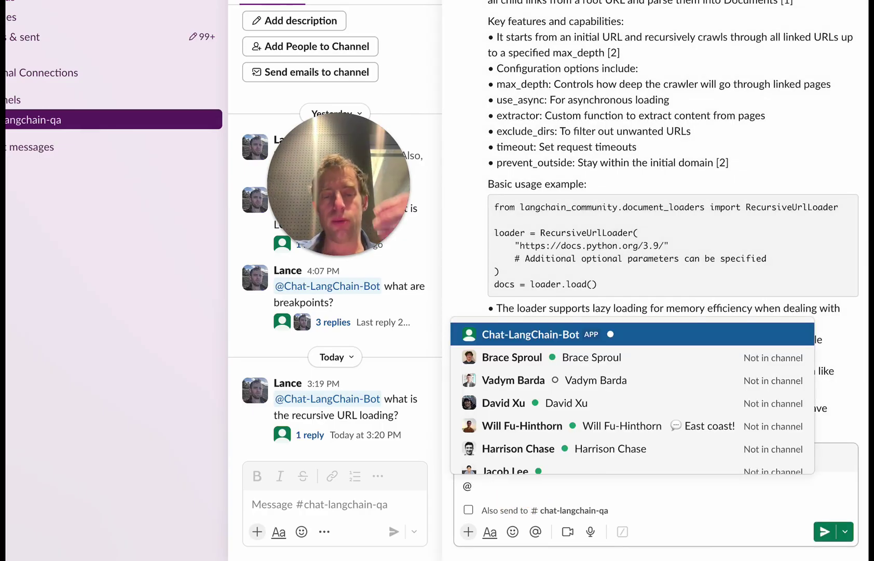
left_click(545, 333)
key("Return")
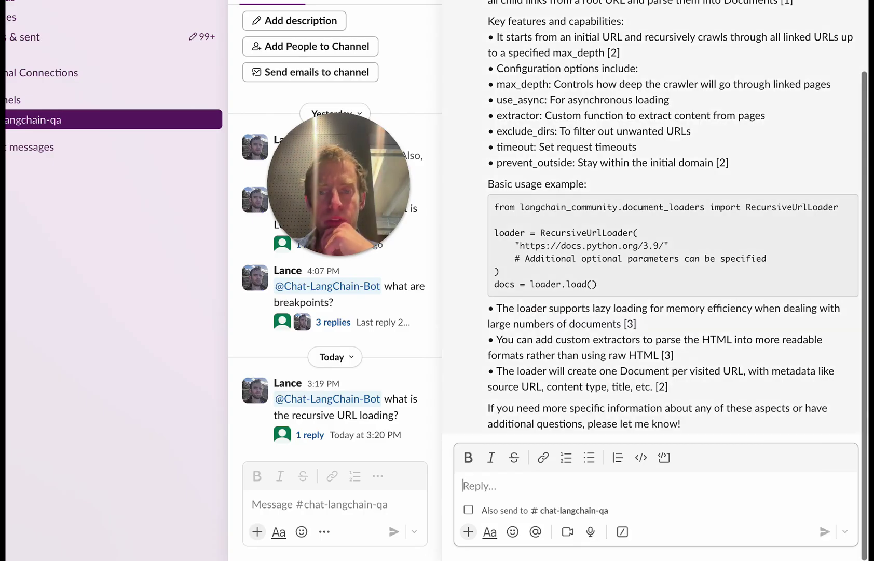
left_click(358, 399)
left_click(696, 335)
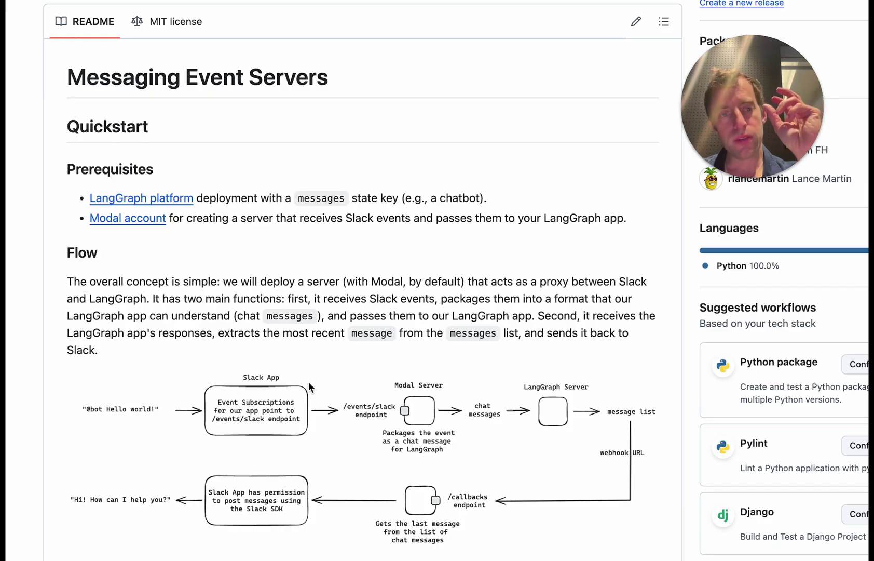
Step: Study the Flow section and its Slack, Modal and LangGraph diagram in the Messaging Event Servers README on GitHub
scroll(308, 382, "down", 2)
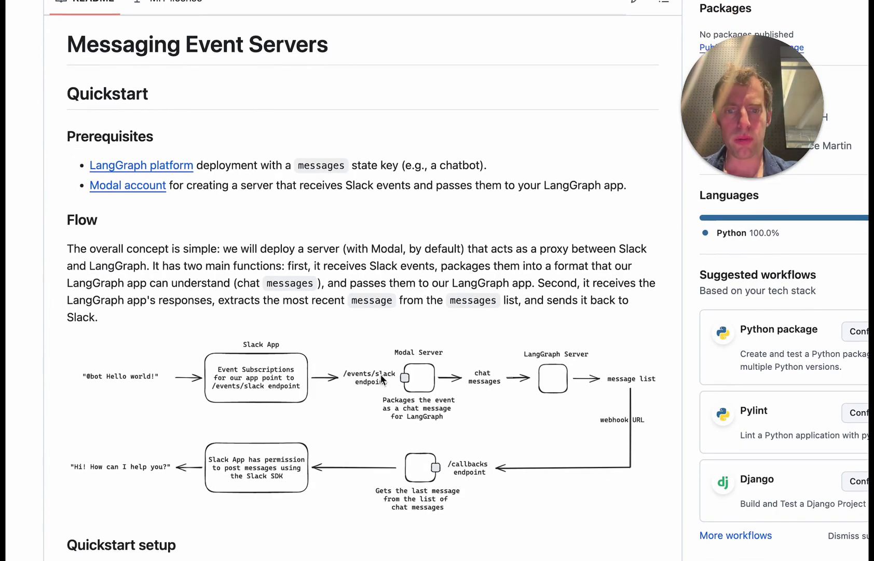
scroll(395, 467, "down", 2)
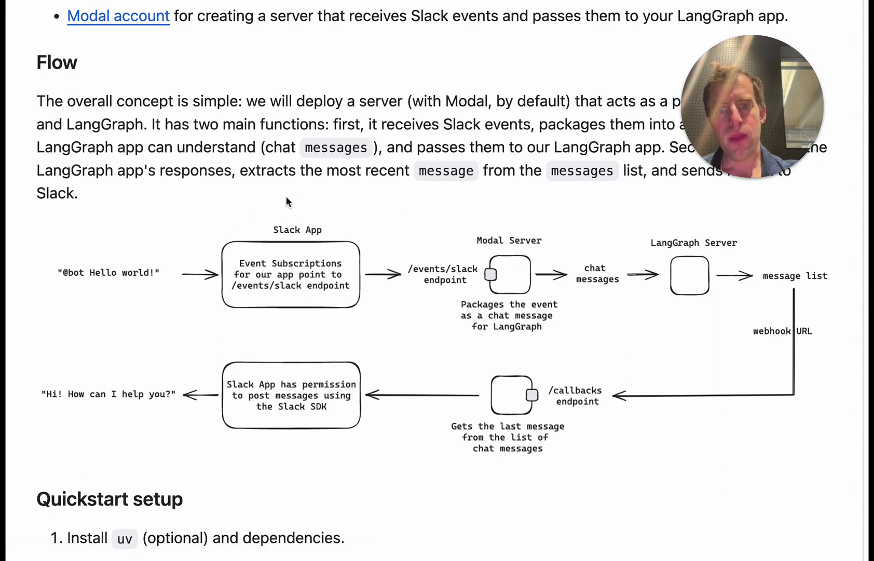
scroll(287, 201, "up", 1)
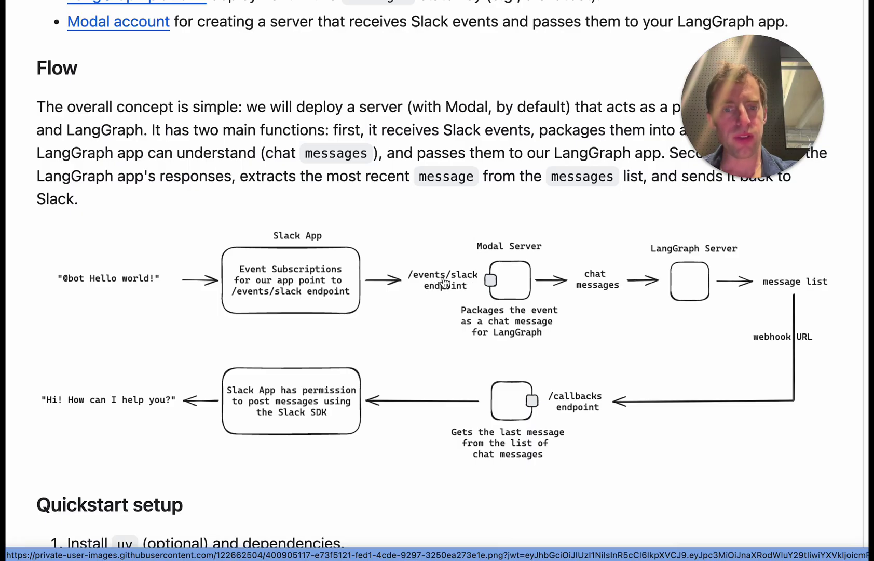
scroll(526, 254, "up", 1)
scroll(526, 255, "up", 1)
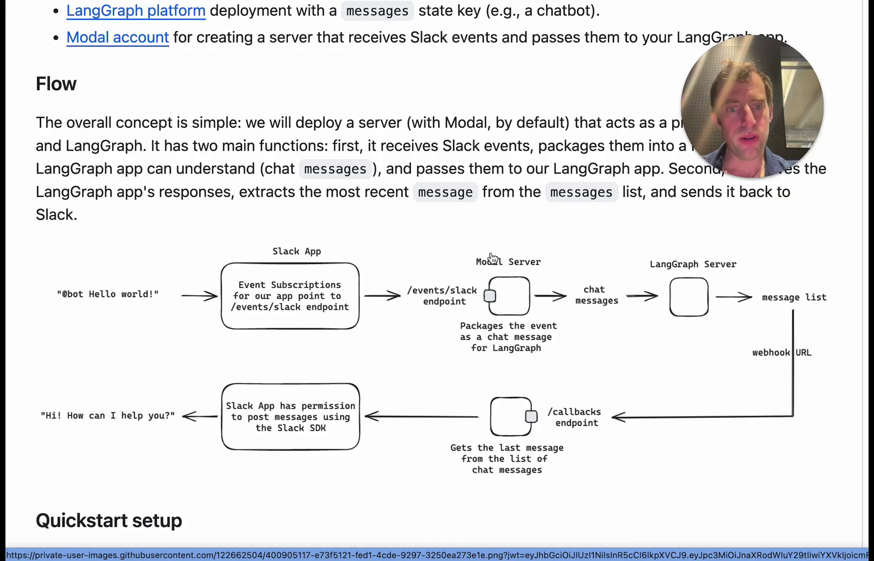
scroll(525, 451, "down", 1)
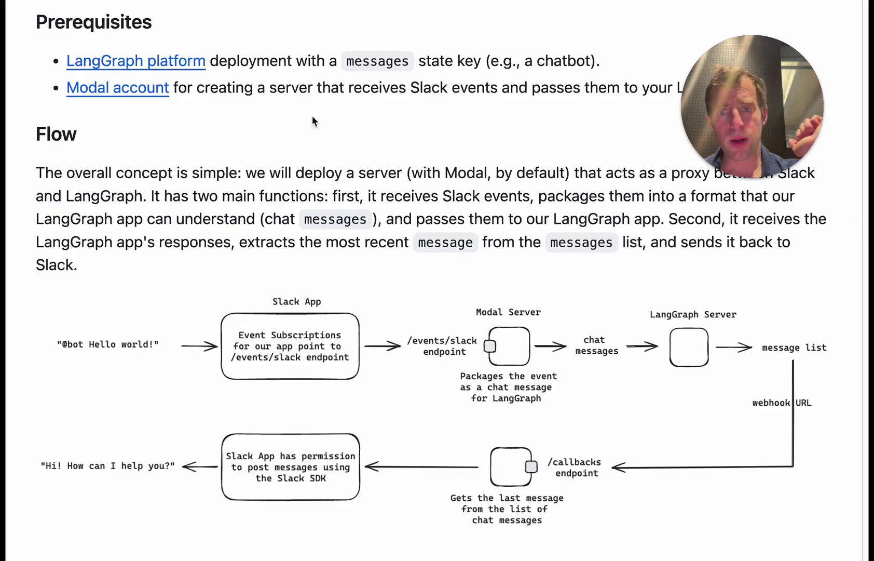
Step: Open the Slack apps page linked in the README's quickstart setup and start creating a new app
scroll(312, 121, "down", 10)
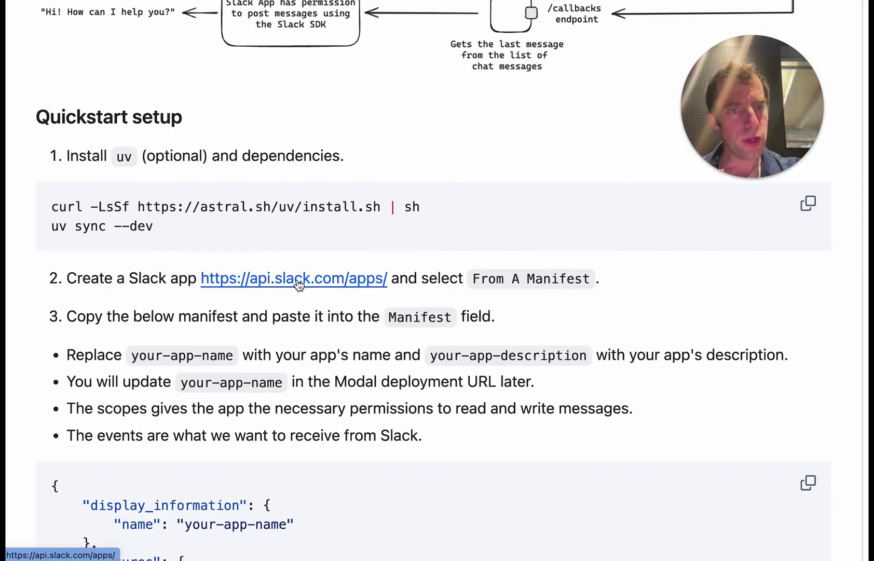
left_click(299, 285)
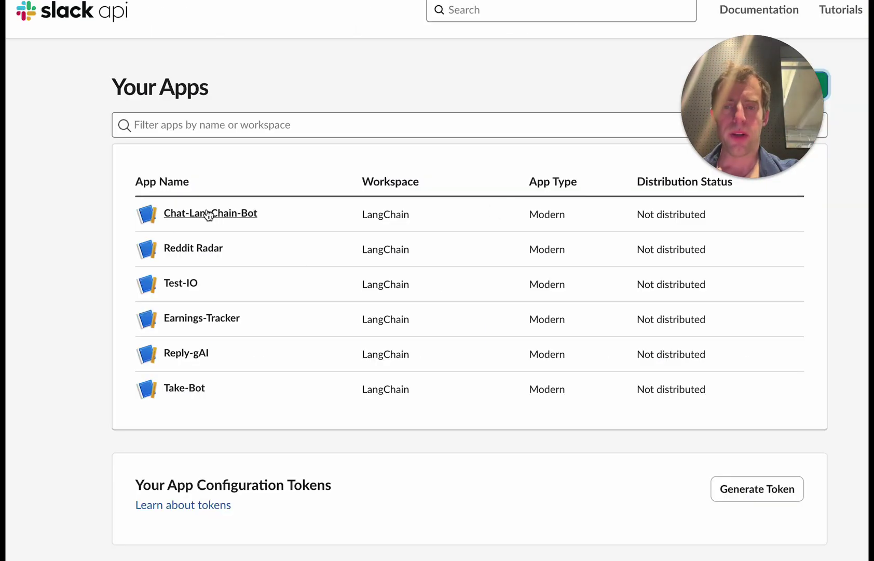
left_click_drag(251, 397, 164, 194)
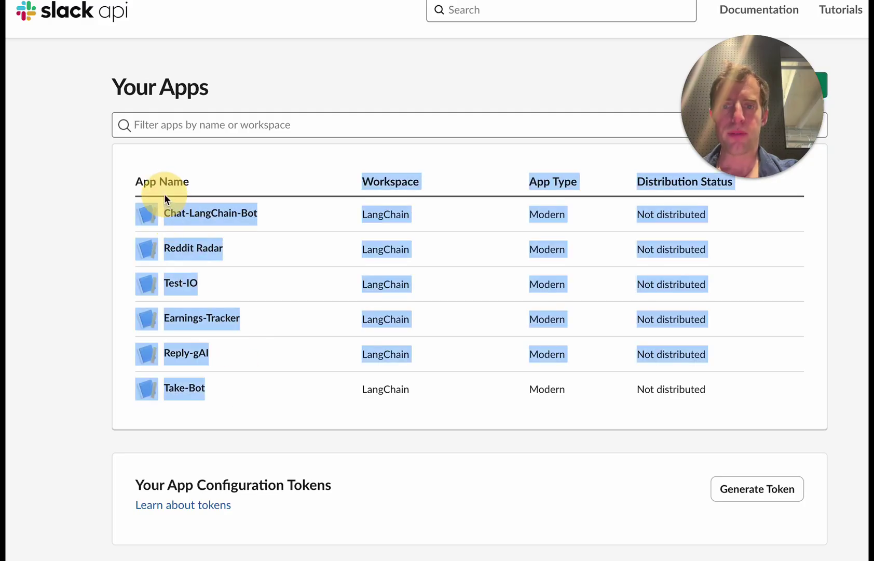
left_click_drag(752, 119, 461, 121)
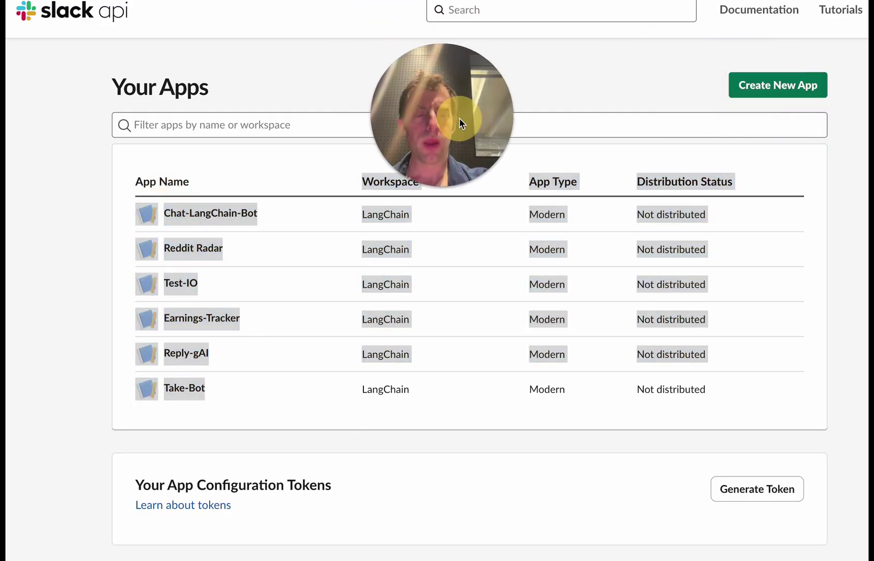
left_click(804, 84)
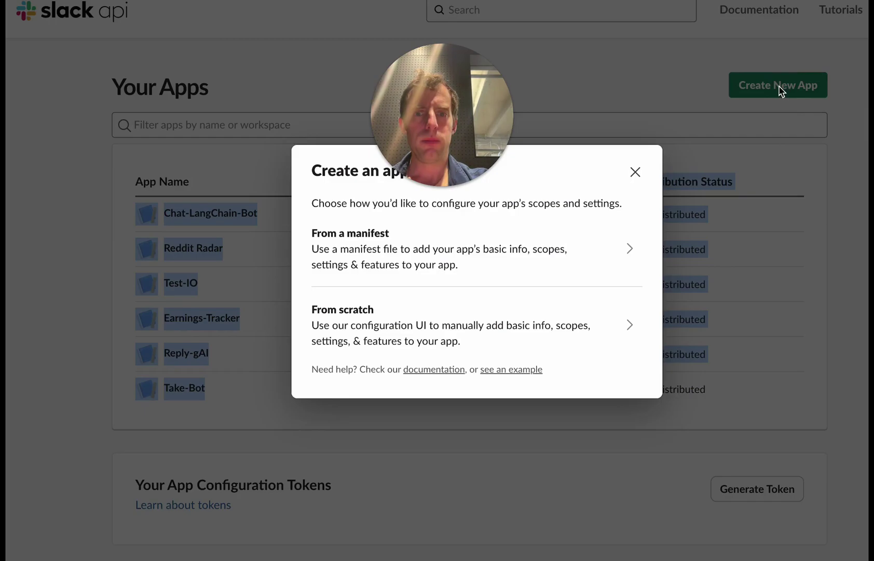
Step: Check the README's app creation instructions, choose creation from a manifest and continue with the LangChain workspace
key("ctrl+Tab")
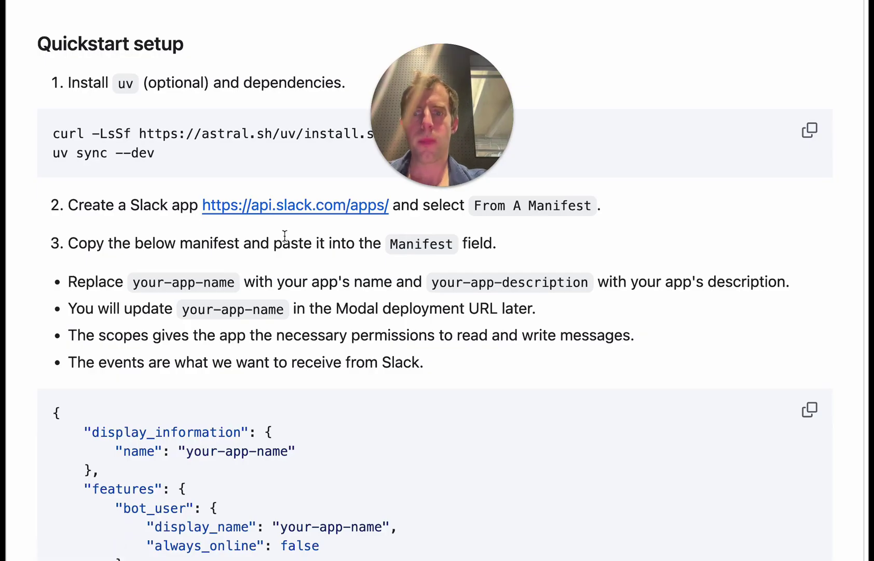
scroll(285, 236, "down", 1)
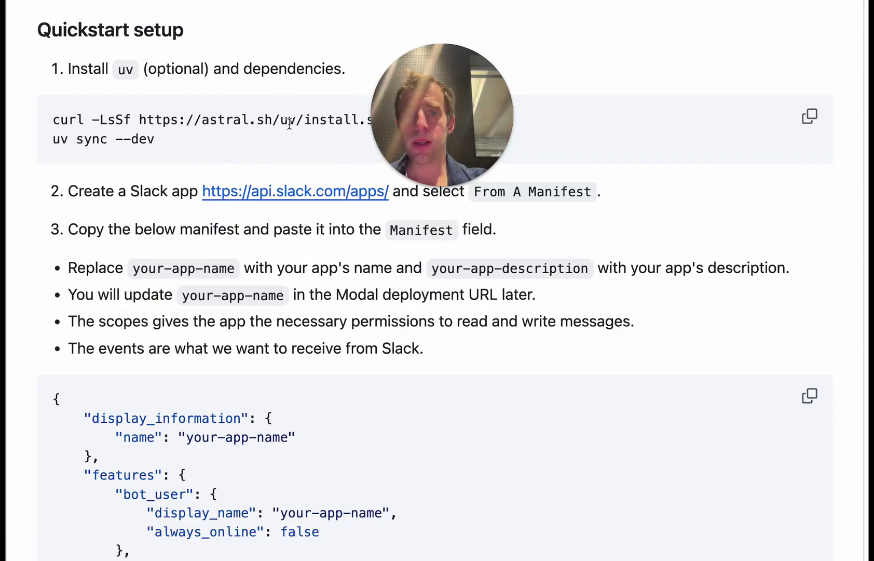
key("ctrl+shift+Tab")
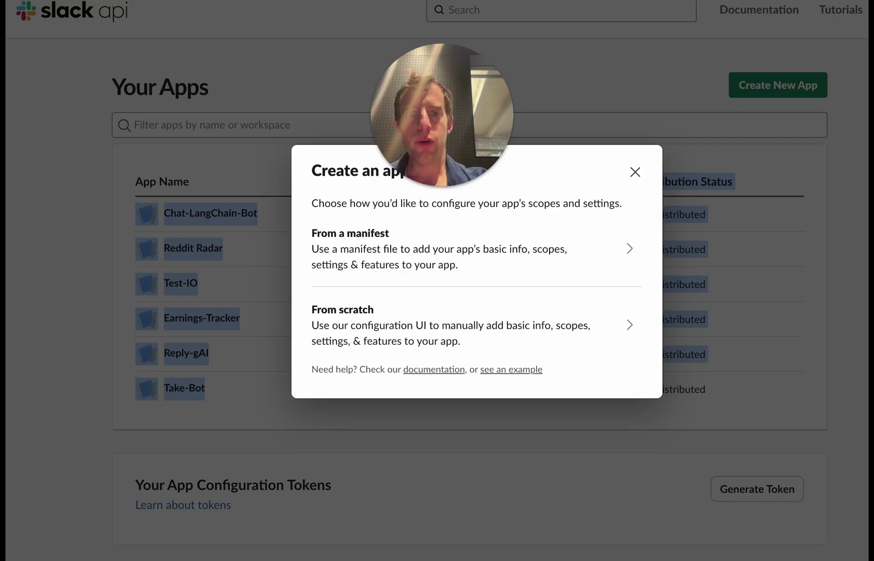
left_click(366, 253)
left_click(372, 228)
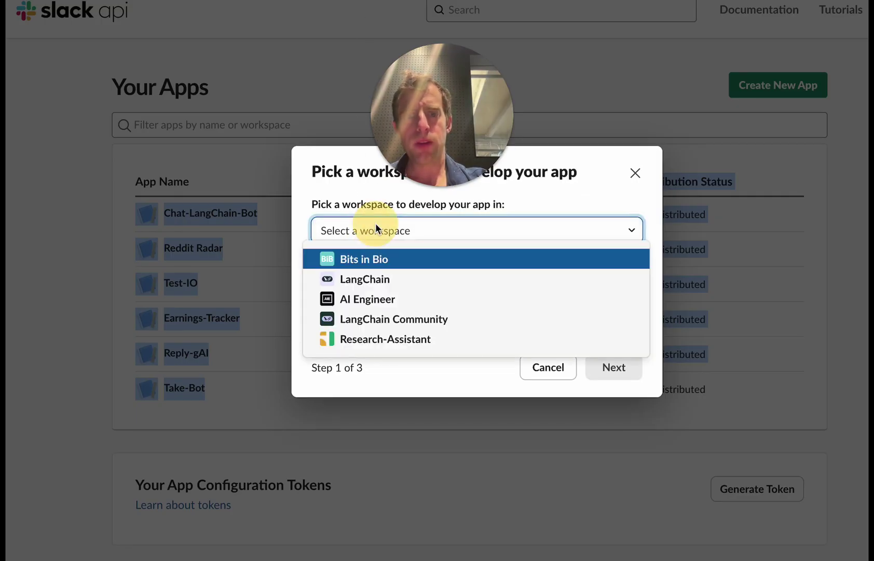
left_click(374, 276)
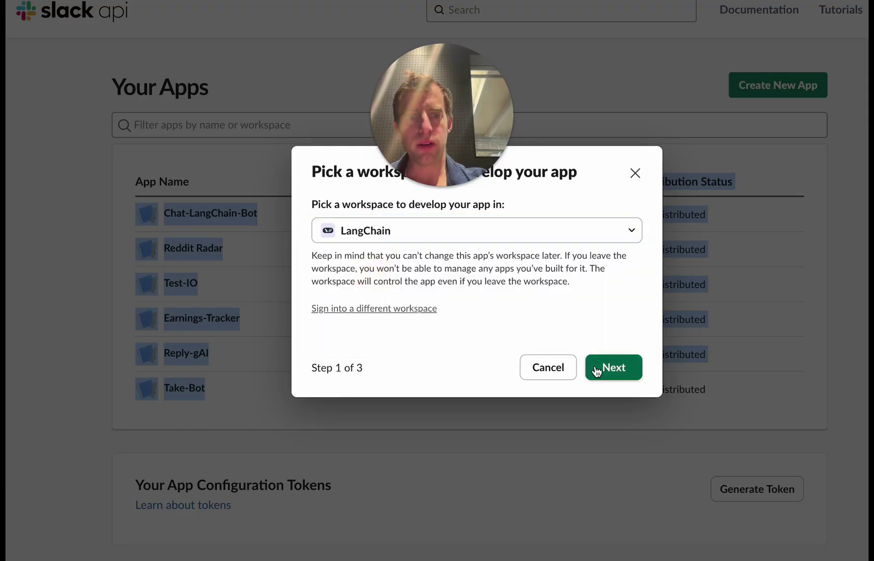
left_click(597, 367)
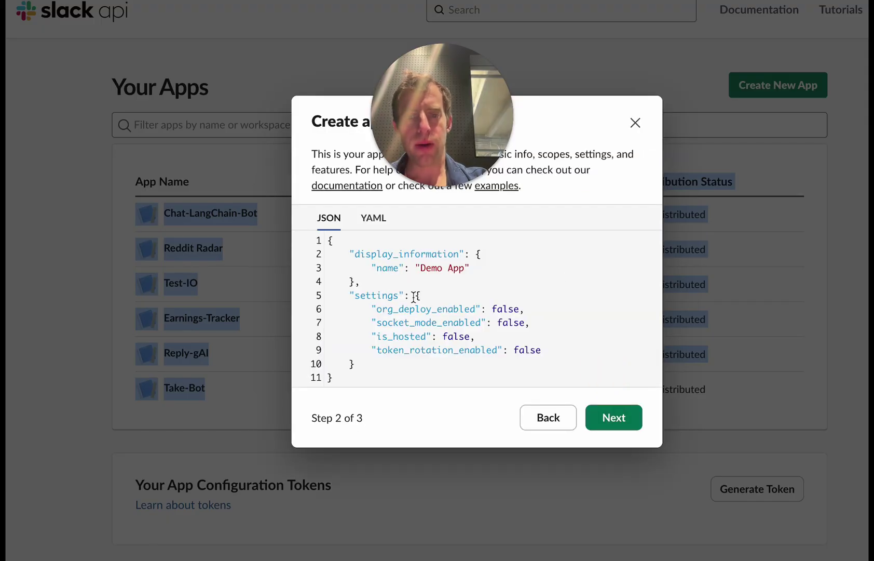
Step: Return to the README and examine the complete sample app manifest and the notes about its scopes and events
left_click_drag(361, 360, 343, 254)
key("super+Tab")
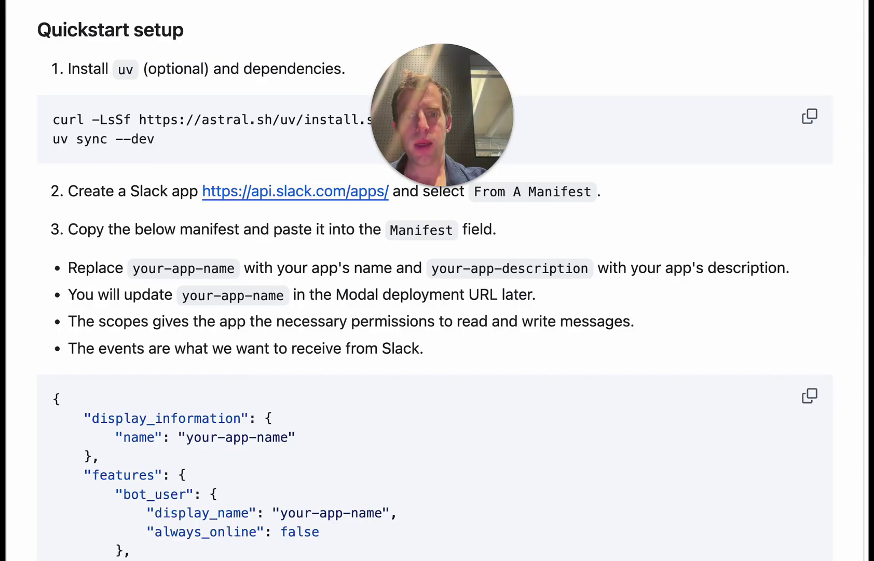
scroll(286, 198, "down", 1)
scroll(286, 197, "down", 3)
left_click_drag(52, 215, 102, 273)
scroll(165, 316, "down", 5)
scroll(165, 315, "down", 10)
scroll(102, 273, "up", 6)
scroll(102, 273, "up", 7)
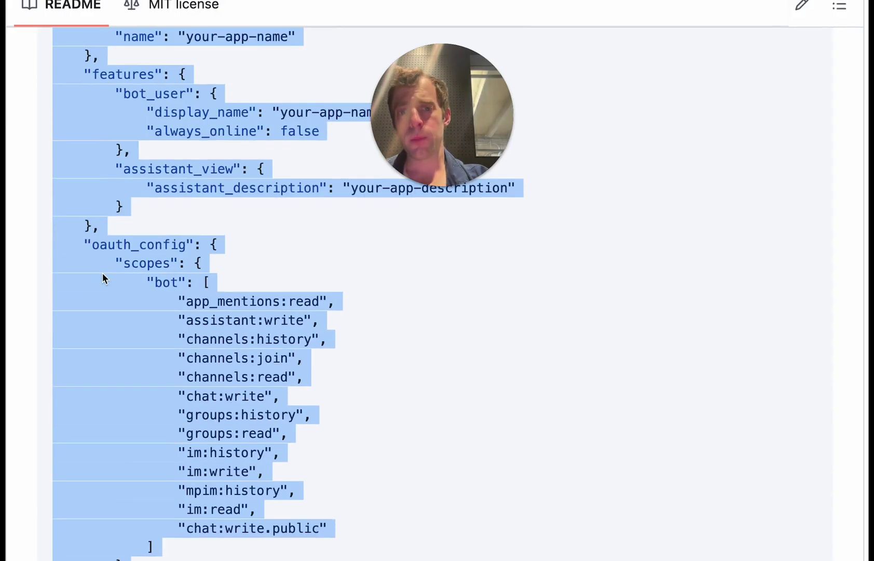
scroll(102, 272, "up", 3)
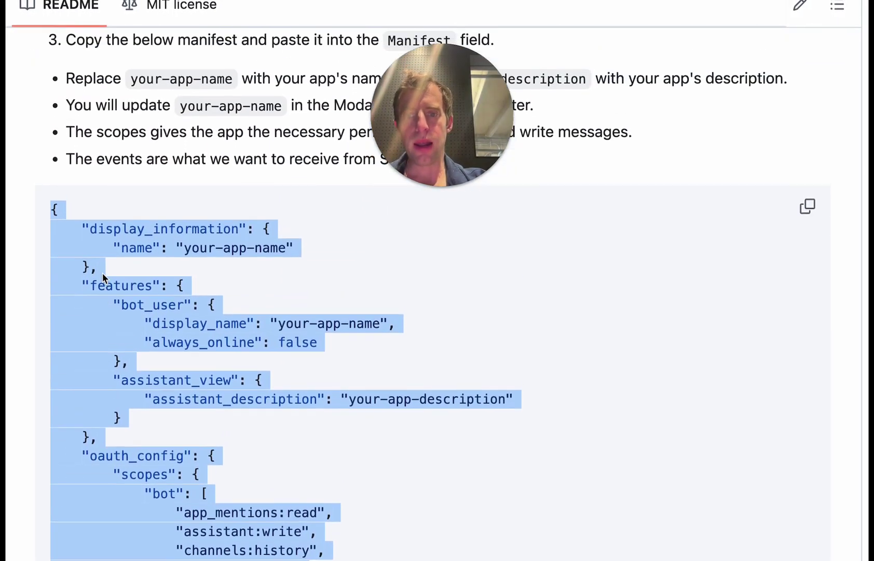
double_click(104, 227)
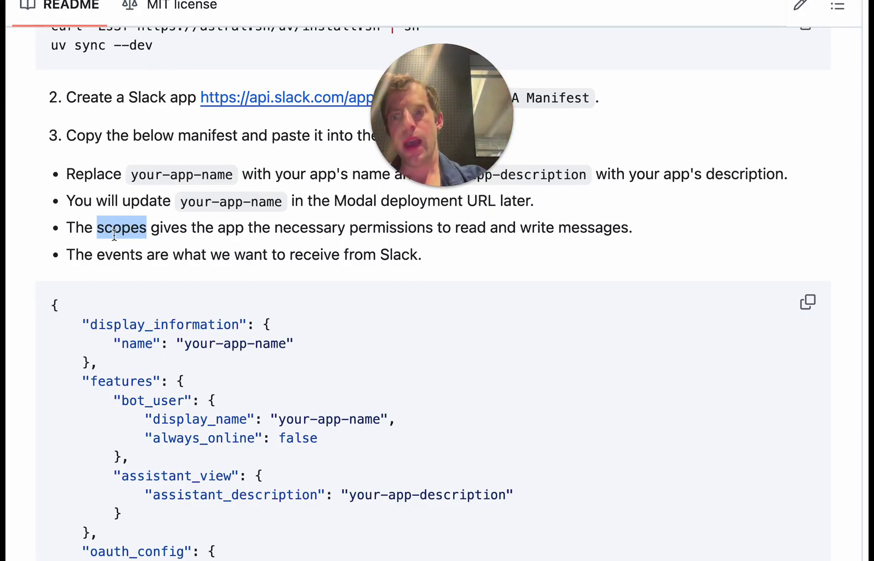
double_click(113, 256)
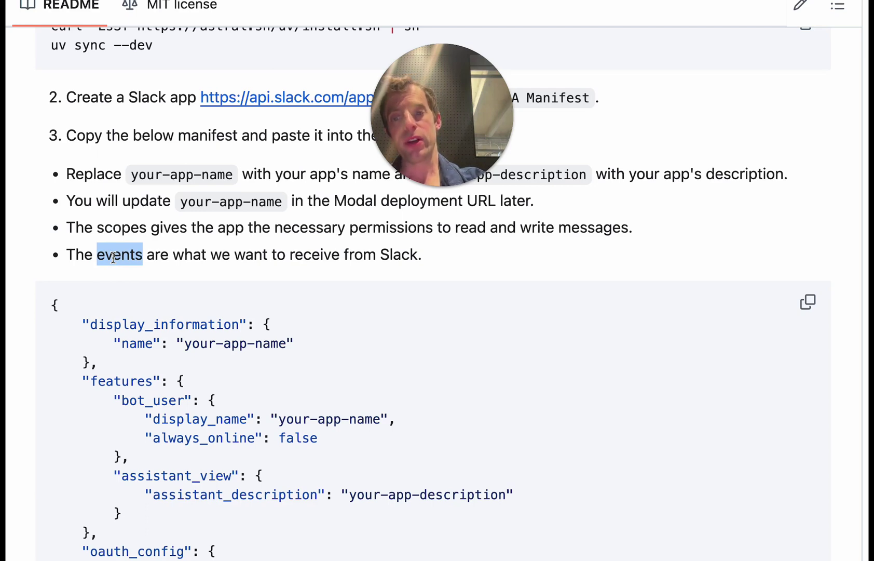
Step: Copy the complete sample manifest from the README, paste it as the new Slack app's JSON manifest and review its scopes and event subscriptions
scroll(452, 373, "down", 3)
triple_click(453, 372)
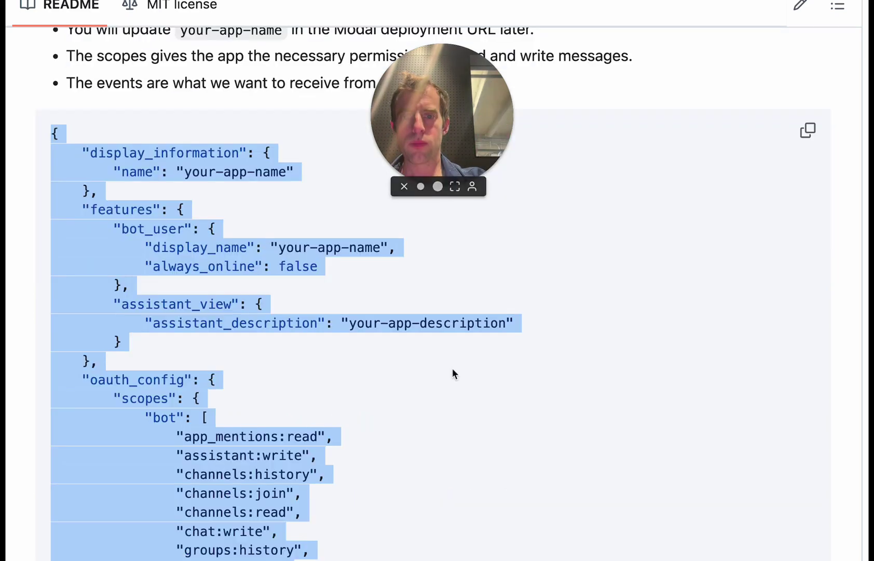
key("super+c")
key("super+Tab")
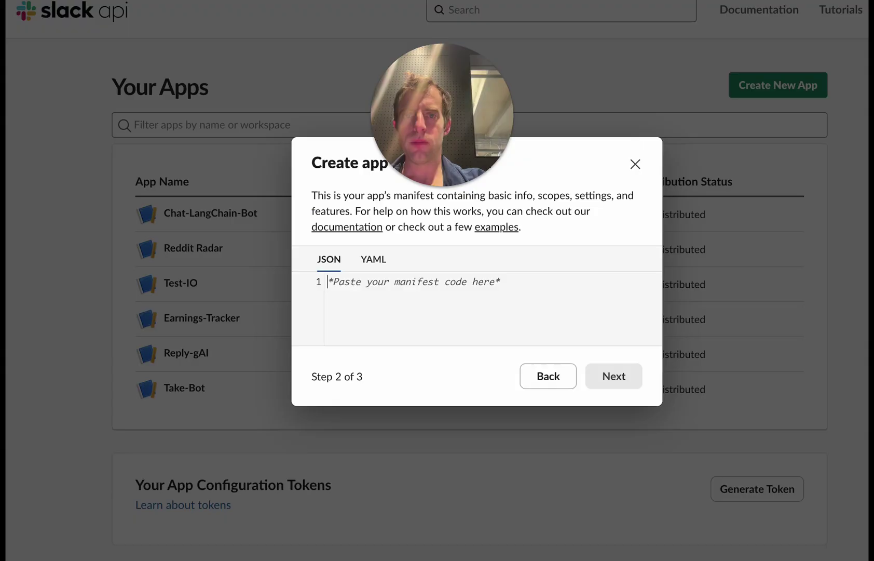
left_click(379, 299)
key("super+v")
scroll(419, 308, "up", 10)
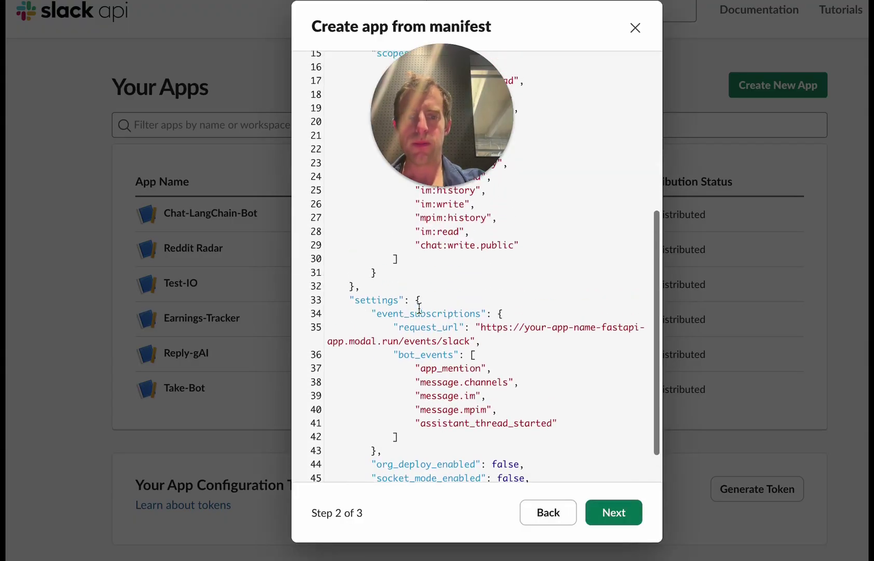
left_click_drag(457, 92, 392, 293)
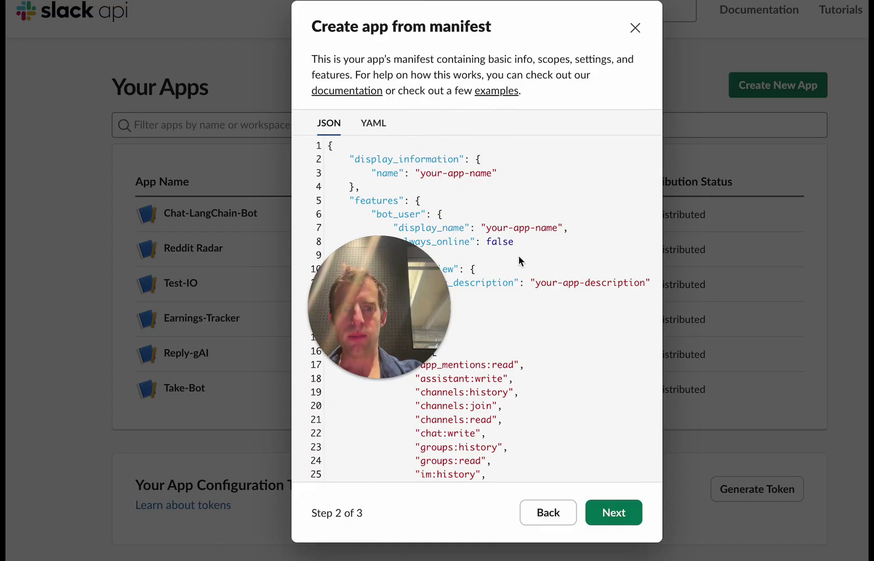
scroll(545, 306, "down", 2)
scroll(545, 311, "down", 3)
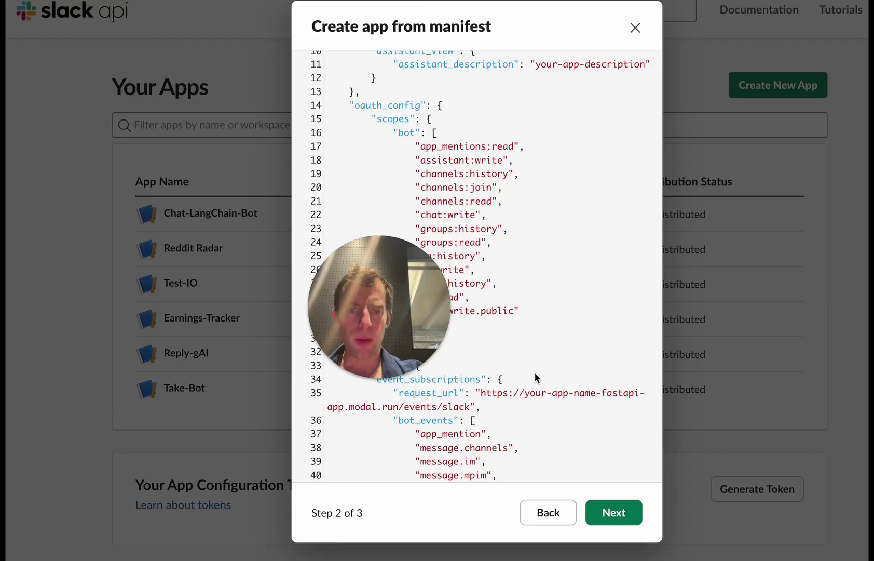
left_click_drag(404, 336, 442, 261)
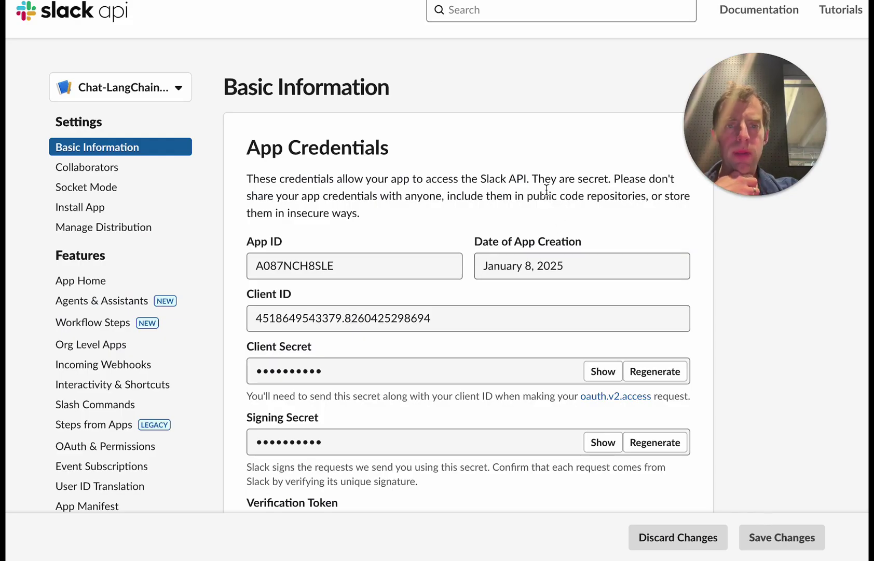
Step: Locate the Chat-LangChain-Bot app's Bot User OAuth Token under OAuth & Permissions and its Signing Secret under Basic Information
scroll(131, 270, "down", 1)
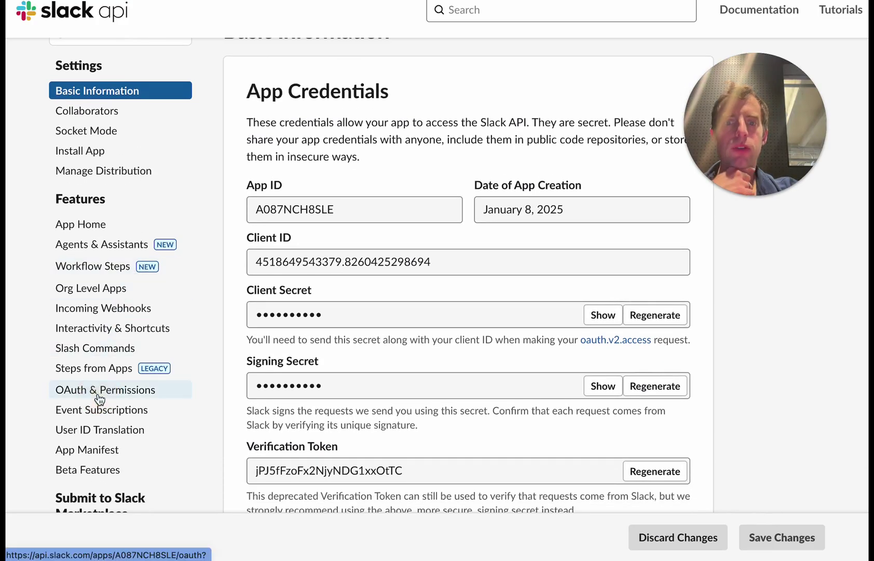
left_click(99, 398)
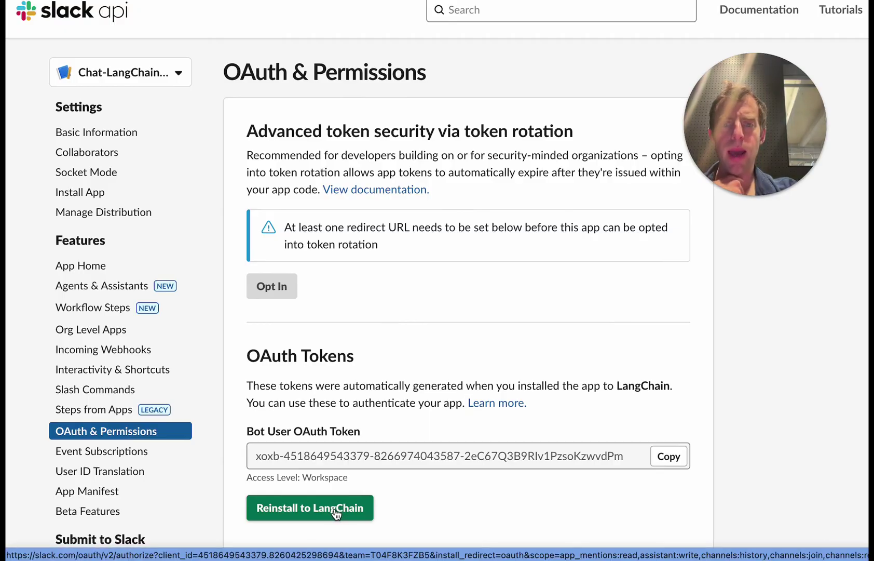
scroll(410, 305, "down", 3)
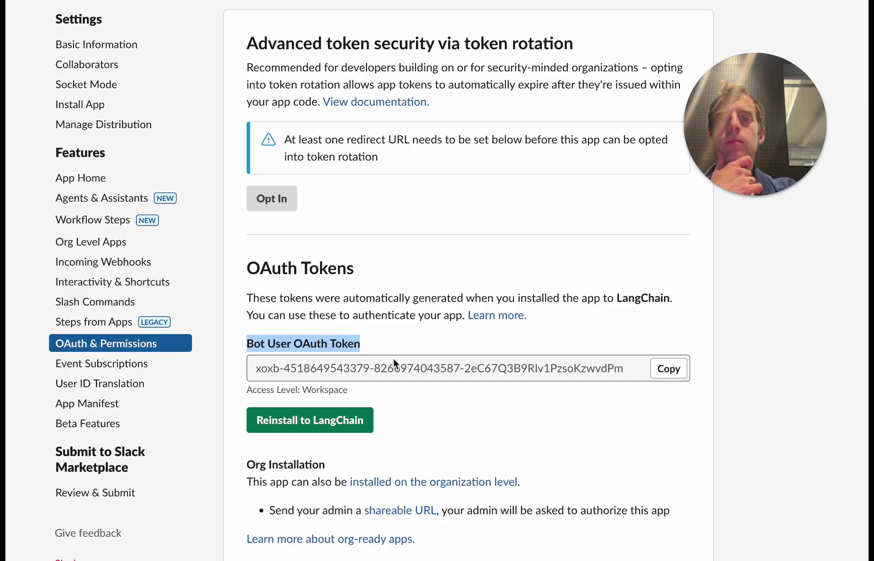
left_click(122, 44)
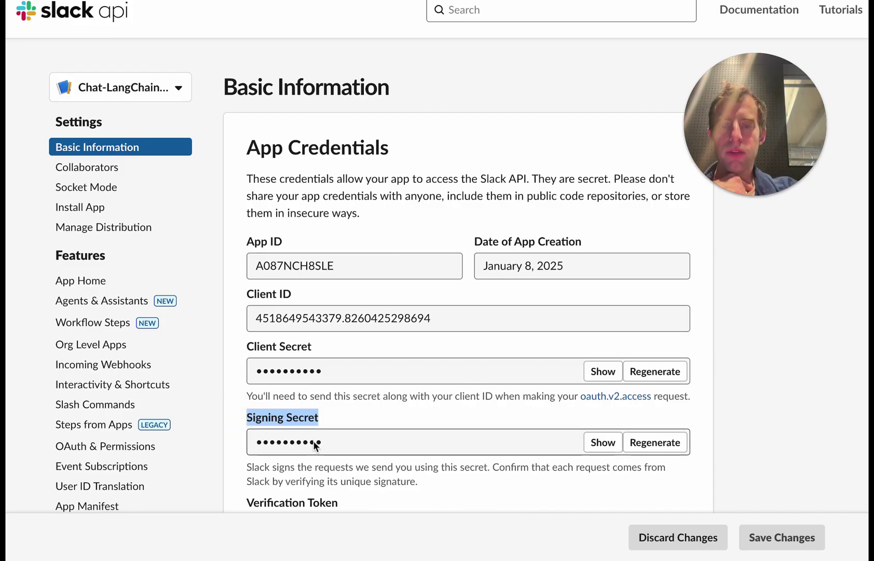
Step: Read what SLACK_BOT_TOKEN and SLACK_SIGNING_SECRET are for in the README, and find both variables in .env.example in Cursor
left_click_drag(793, 324, 67, 300)
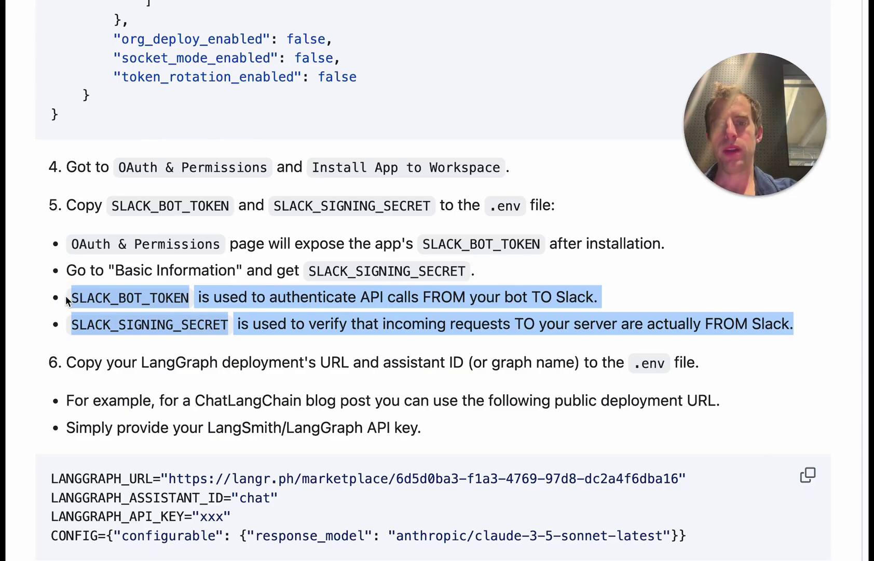
double_click(99, 294)
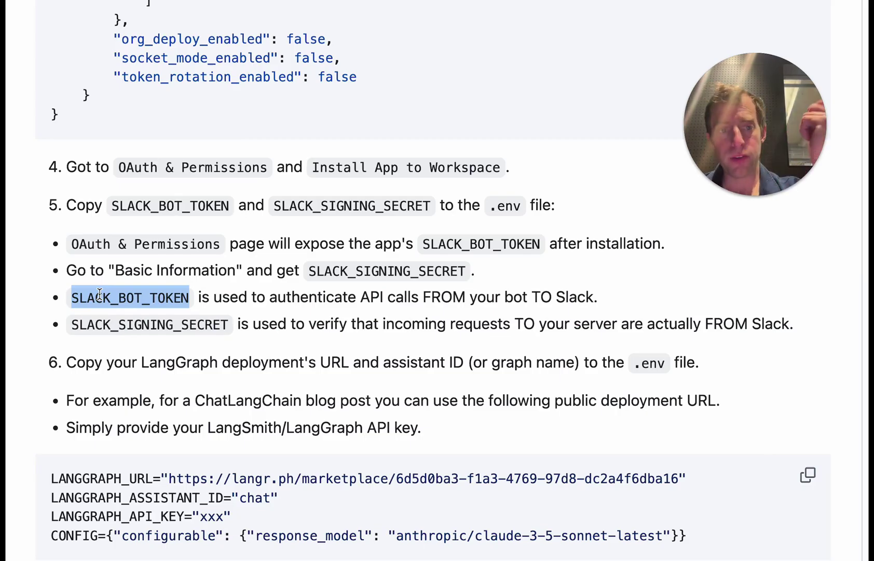
double_click(114, 325)
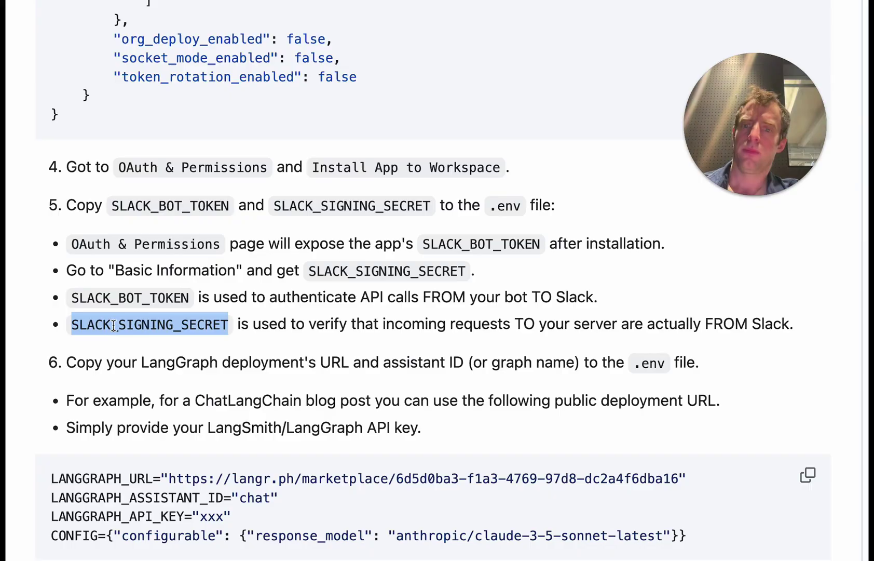
key("super+Tab")
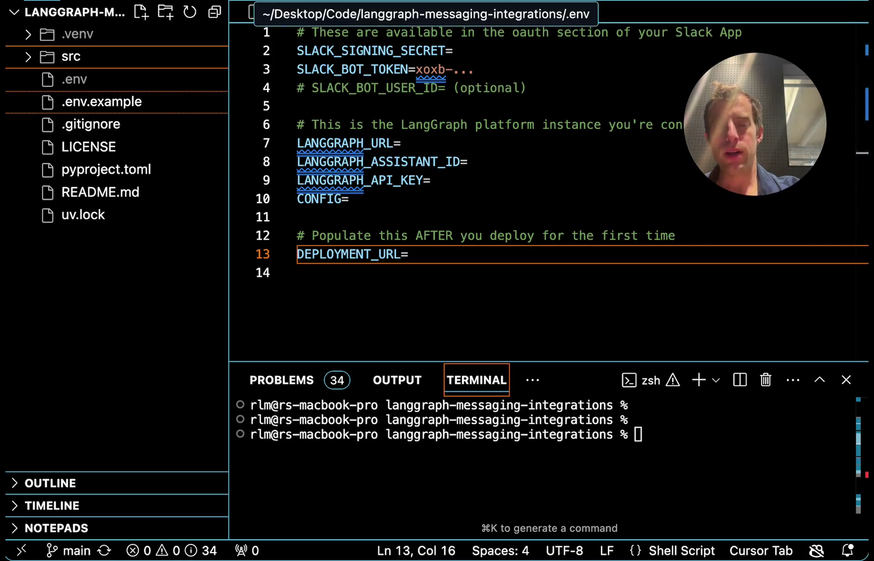
left_click_drag(483, 73, 228, 49)
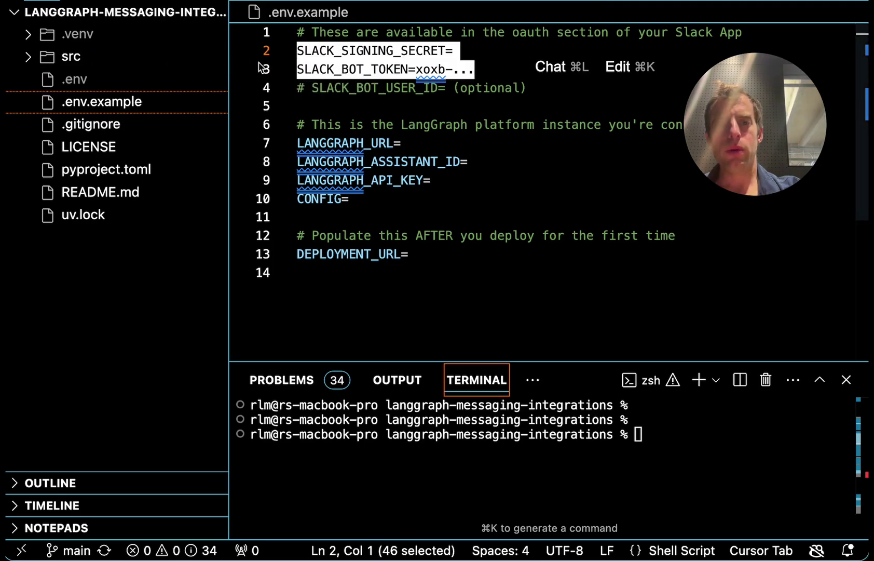
left_click(464, 51)
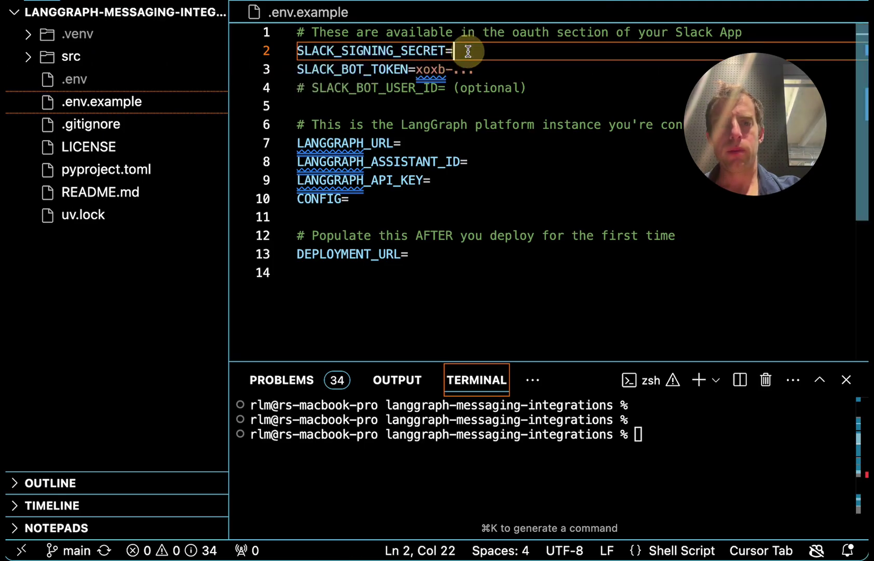
left_click(502, 69)
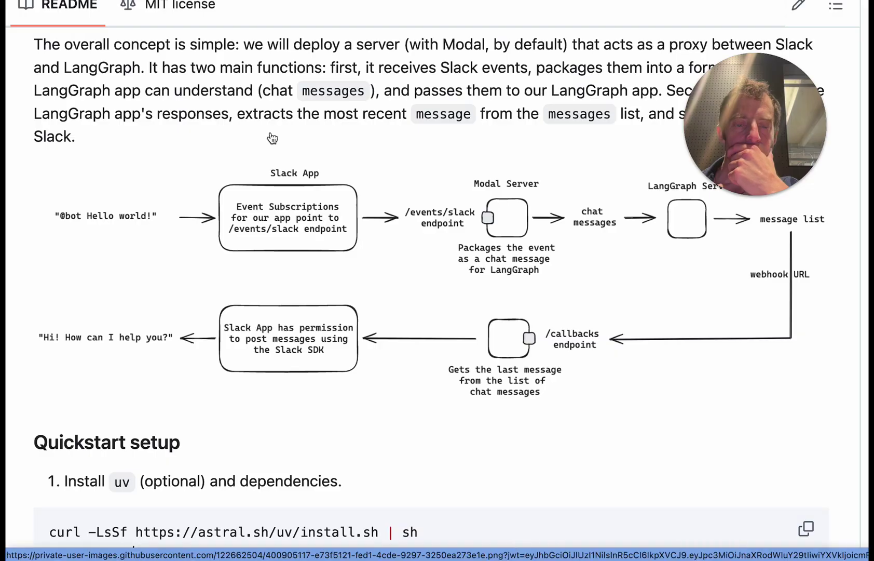
Step: Return to the README on GitHub, revisit the flow diagram and go through the LangGraph environment variables listed in item 6
scroll(272, 137, "down", 1)
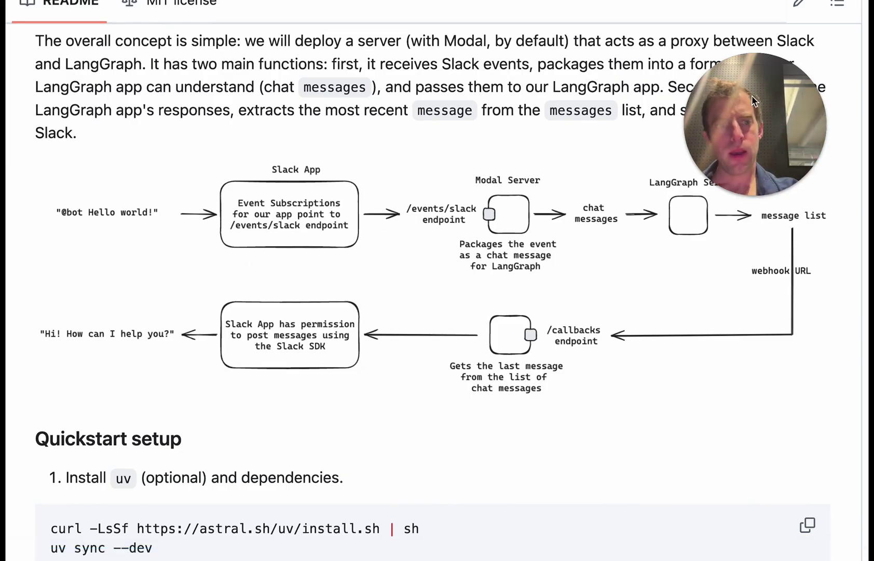
left_click_drag(752, 95, 571, 363)
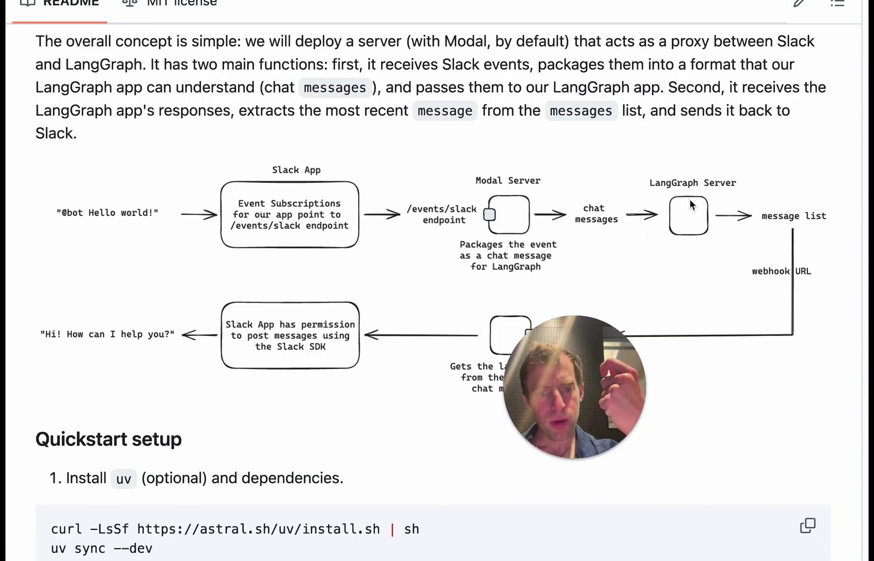
scroll(401, 248, "down", 18)
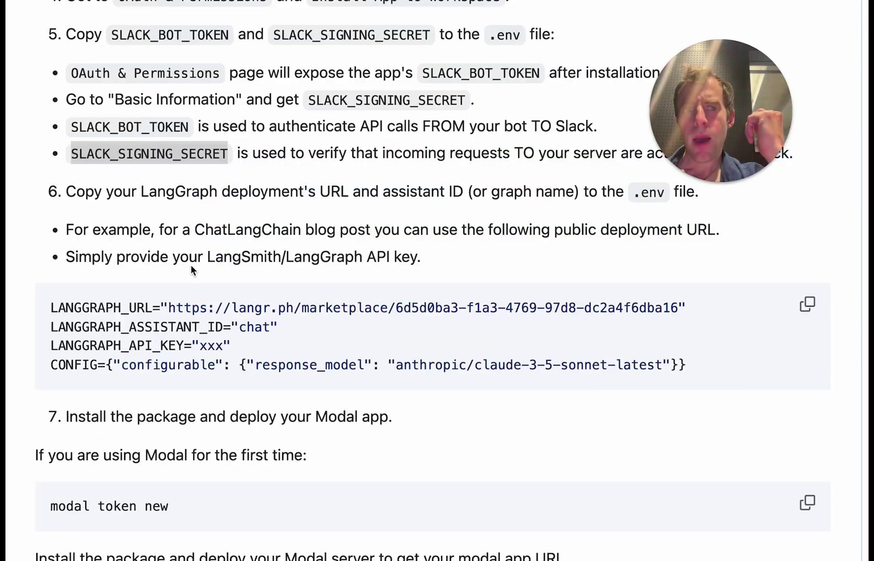
left_click(52, 314)
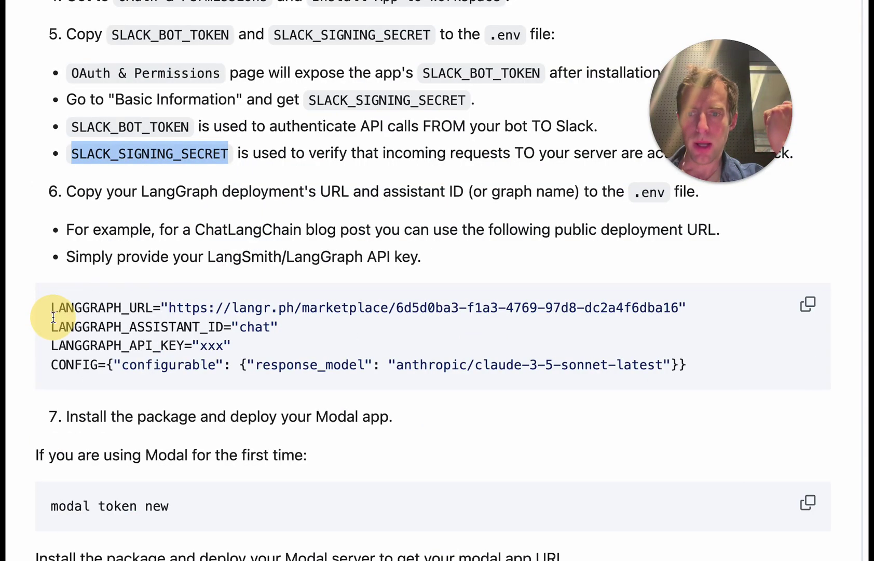
left_click(52, 343)
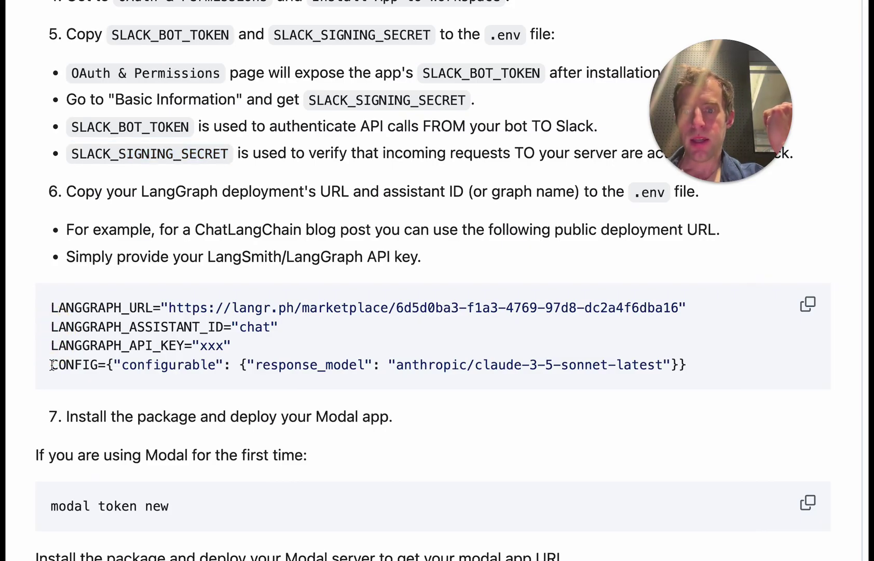
left_click(52, 366)
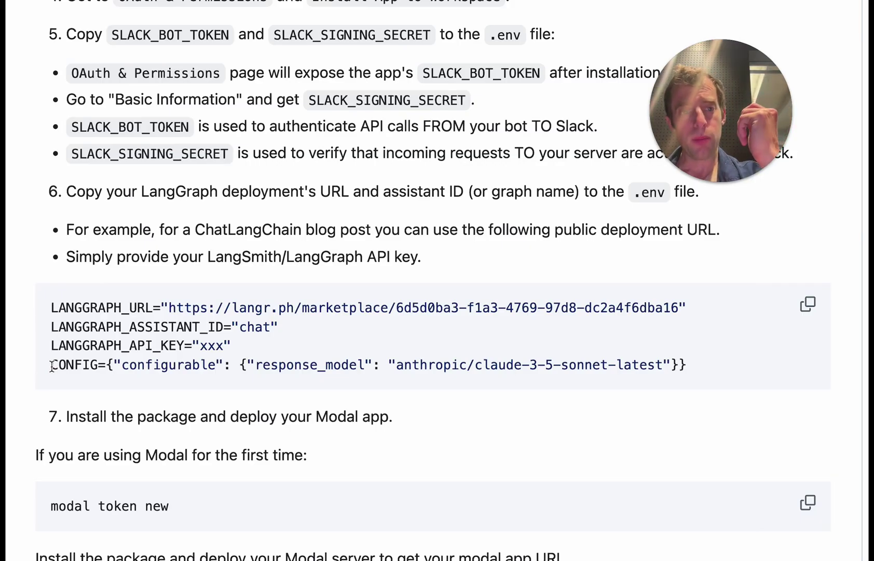
left_click(61, 394)
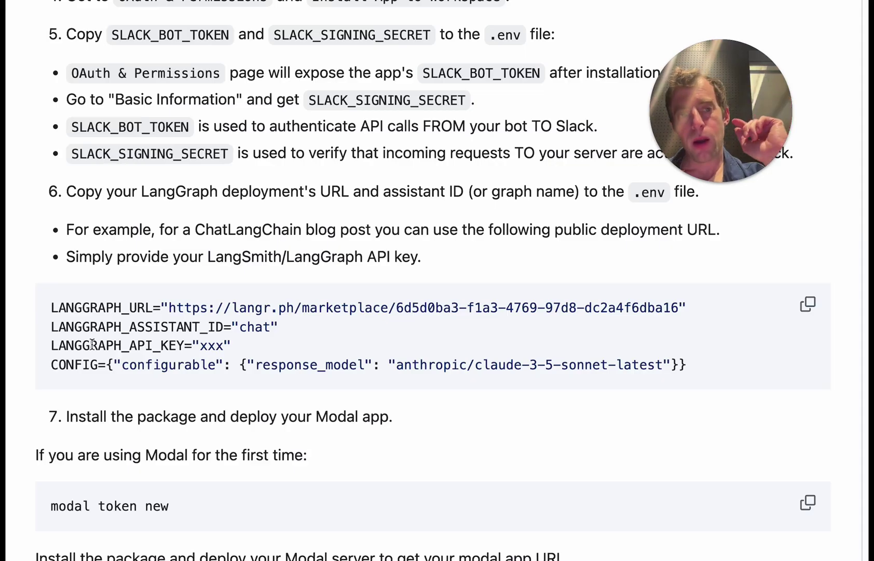
Step: Examine the README's example LANGGRAPH_URL for the public ChatLangChain deployment and the LANGGRAPH_API_KEY placeholder
double_click(182, 308)
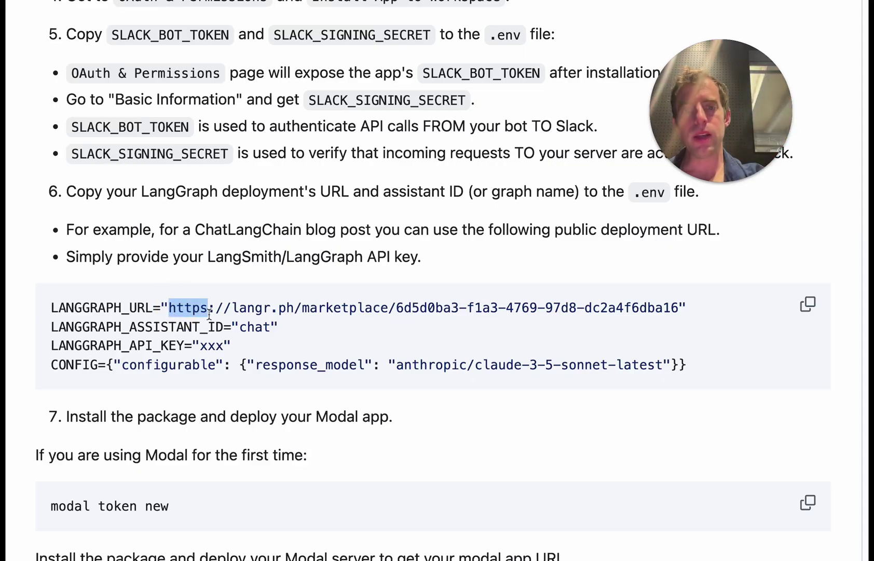
left_click(675, 306, "shift")
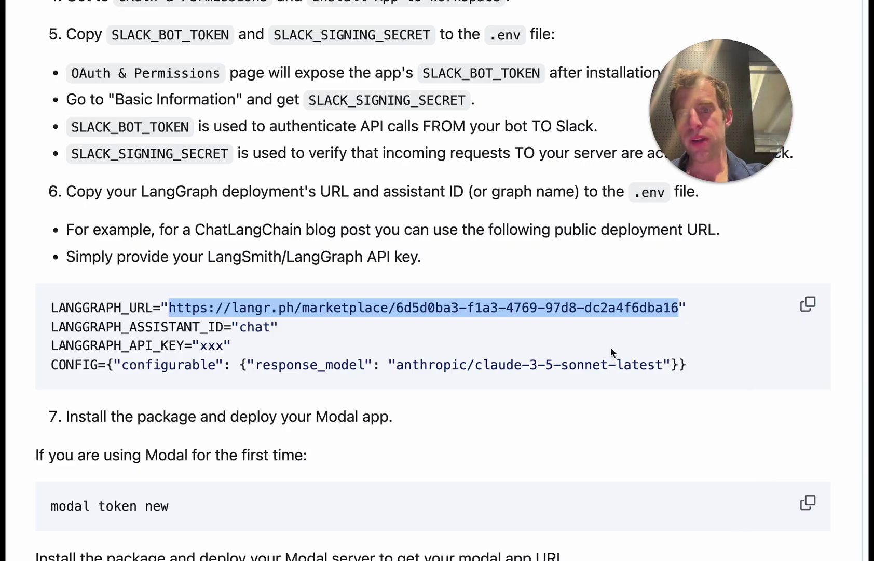
left_click_drag(239, 346, 10, 348)
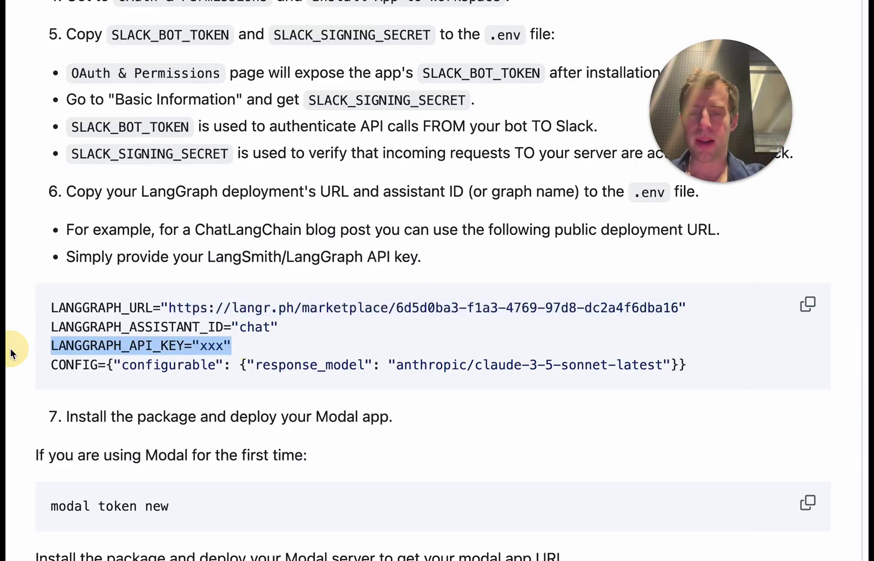
double_click(217, 346)
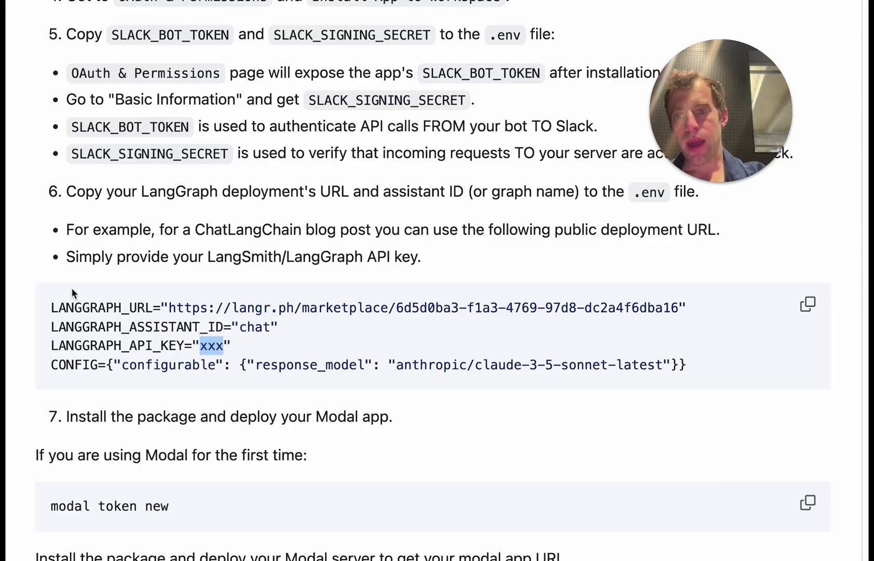
left_click_drag(52, 307, 50, 375)
double_click(115, 311)
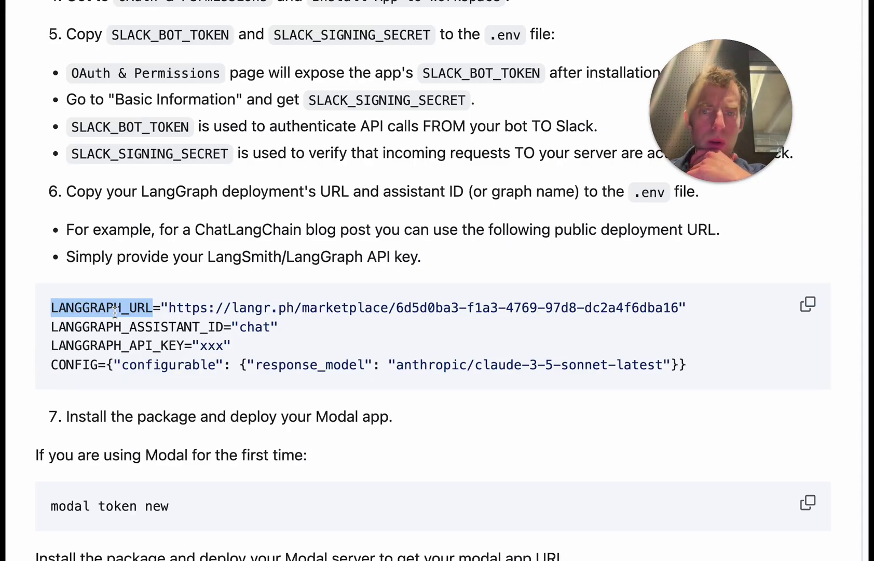
Step: Switch to Cursor and review the Slack and LangGraph variable groups in .env.example
key("super+Tab")
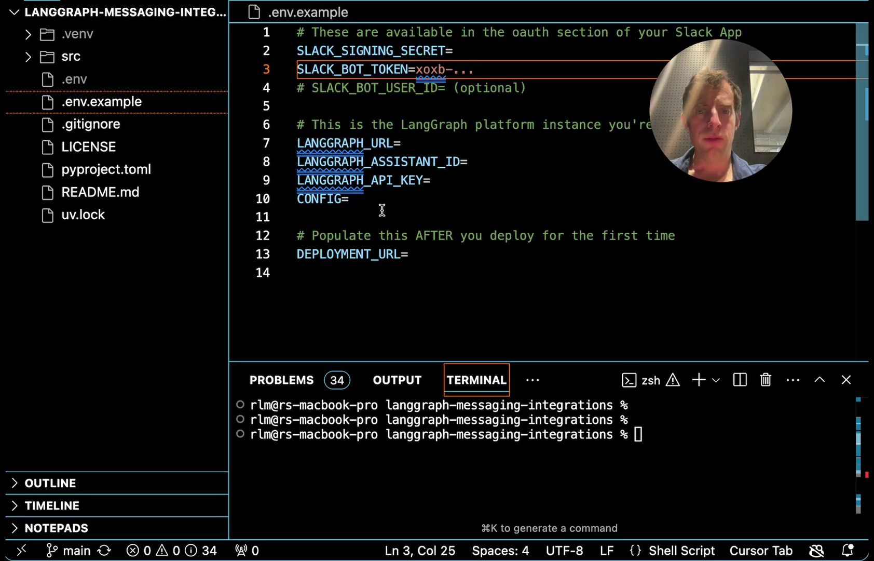
left_click_drag(387, 199, 289, 131)
left_click(341, 180)
left_click_drag(546, 90, 259, 29)
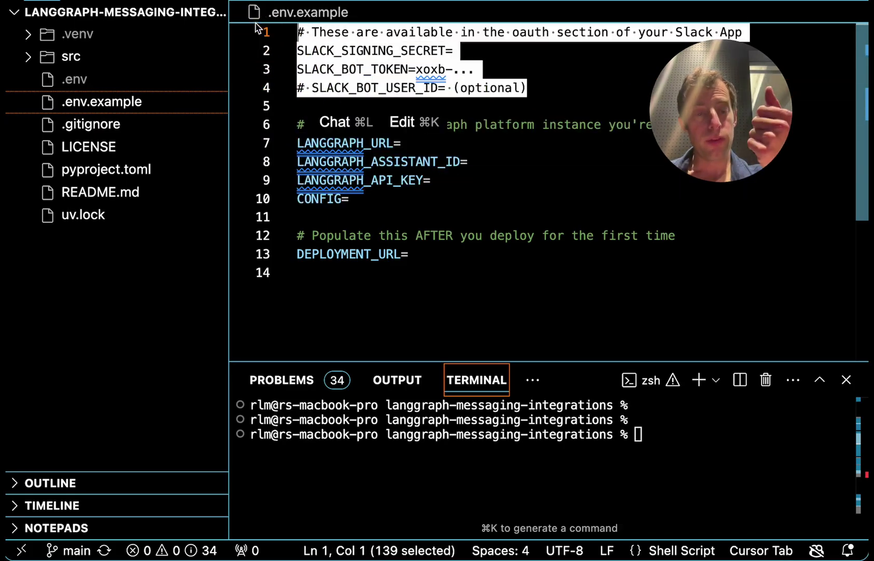
left_click_drag(372, 207, 279, 121)
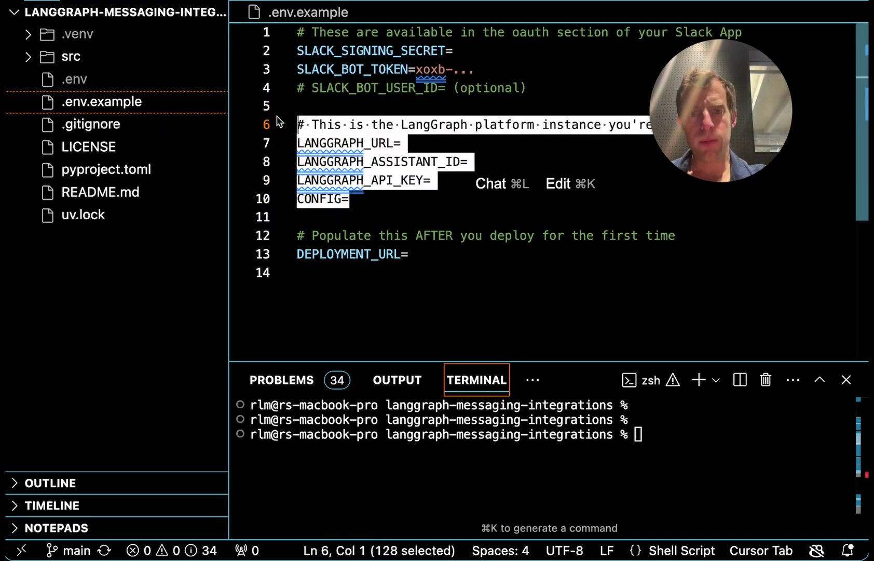
left_click(488, 211)
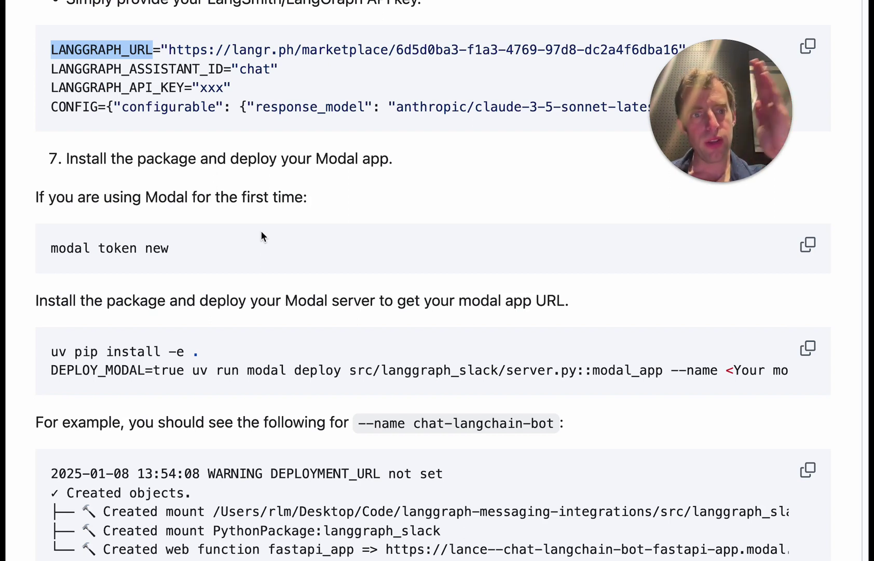
Step: Read item 7 of the README, covering modal token new, the package install and the DEPLOY_MODAL deploy command
scroll(262, 232, "down", 2)
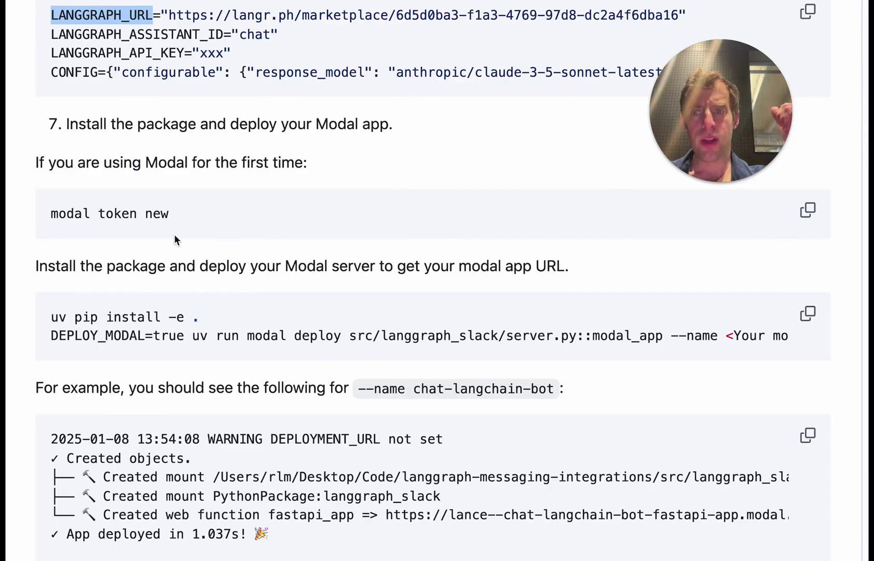
left_click_drag(185, 215, 42, 216)
double_click(46, 215)
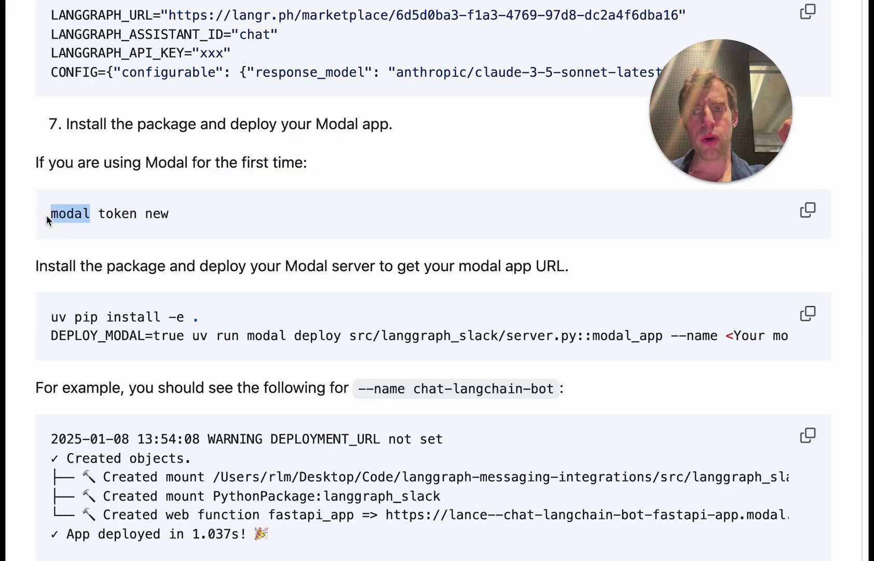
left_click_drag(174, 213, 45, 203)
scroll(87, 289, "down", 2)
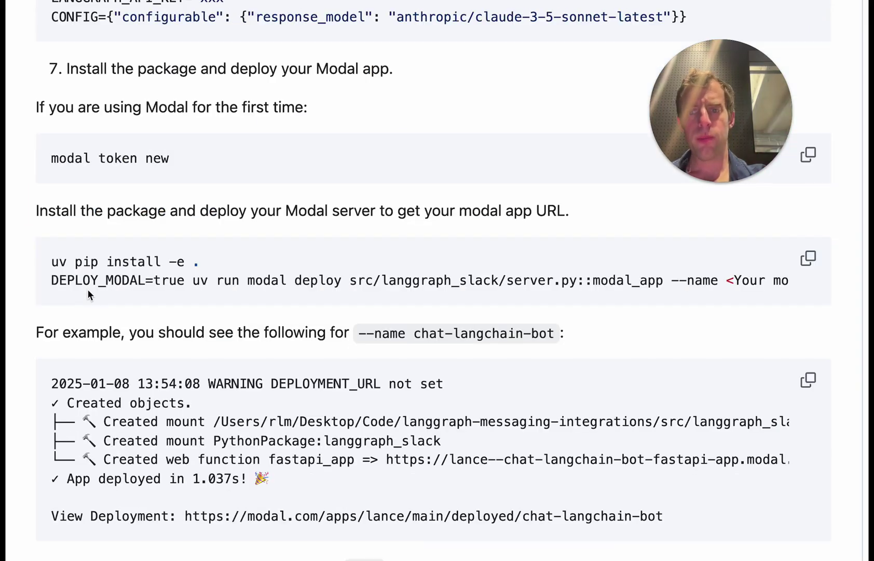
double_click(85, 279)
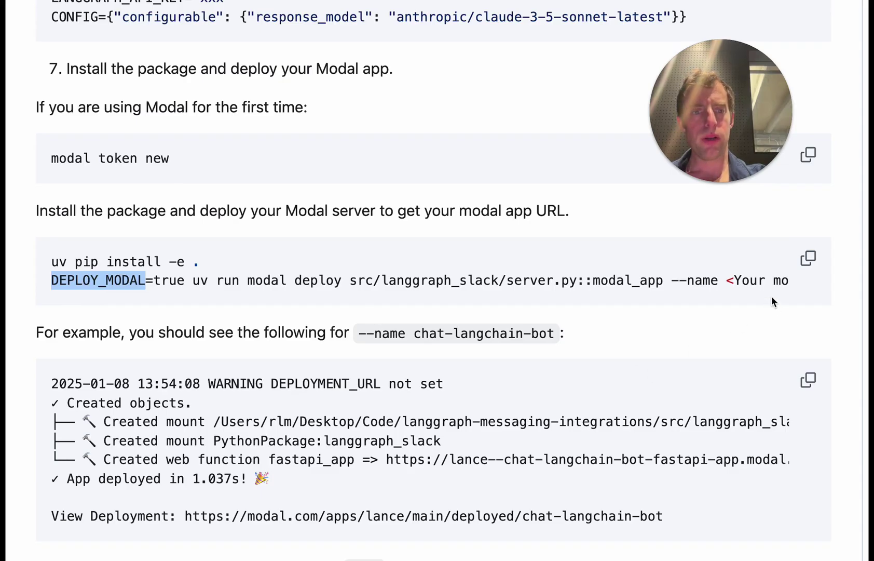
triple_click(757, 281)
Step: Switch to Cursor and run DEPLOY_MODAL=true uv run modal deploy src/langgraph_slack/server.py::modal_app --name chat-langchain-bot in the terminal
key("ctrl+Right")
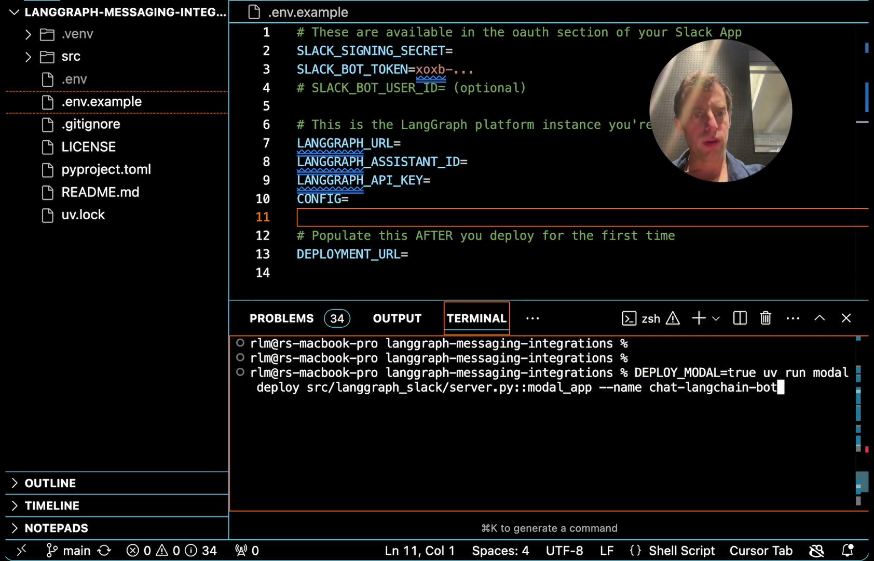
left_click_drag(634, 372, 810, 394)
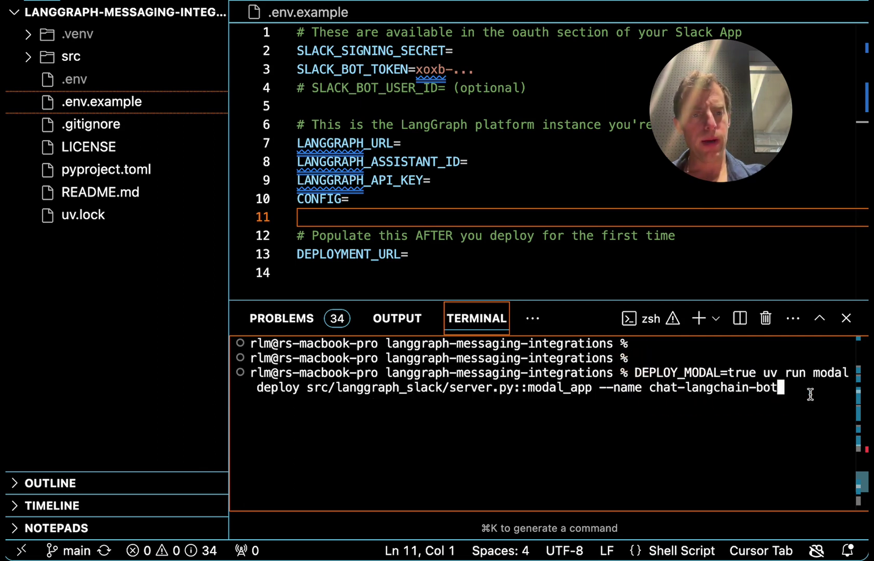
key("Return")
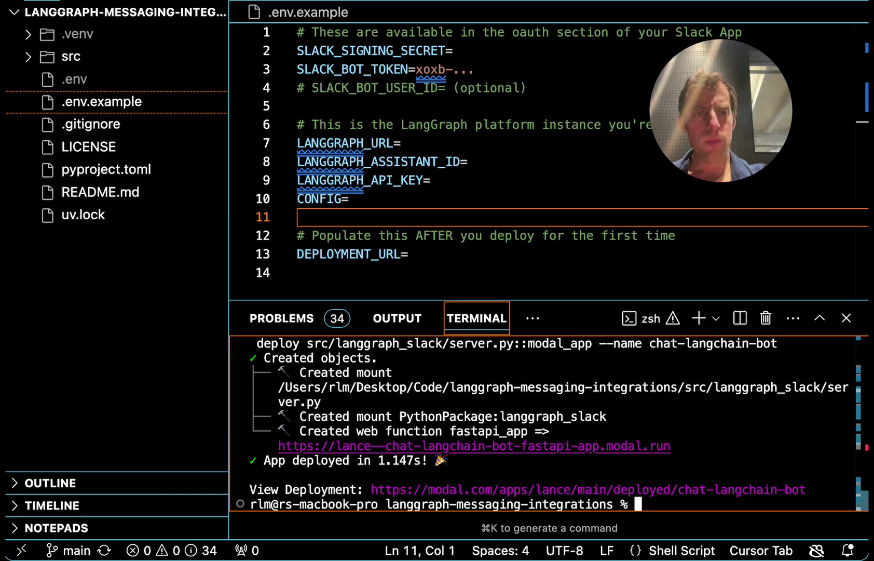
Step: Copy the fastapi_app web function URL from the deployment output into DEPLOYMENT_URL in .env.example
double_click(312, 445)
key("super+c")
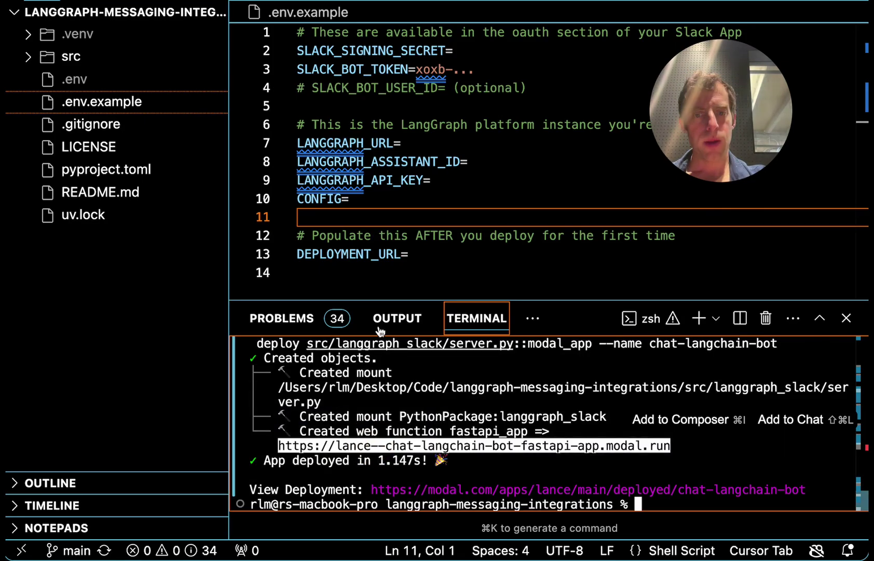
left_click(422, 256)
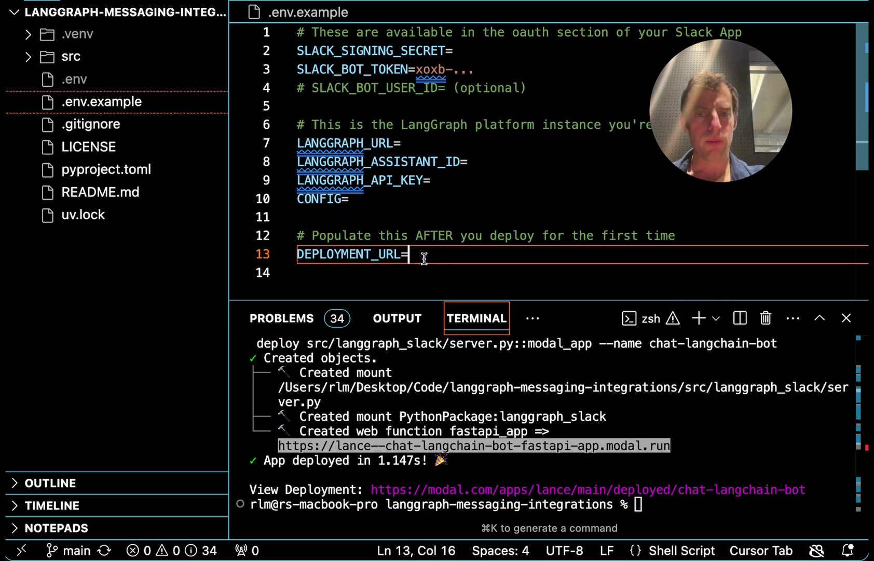
key("super+v")
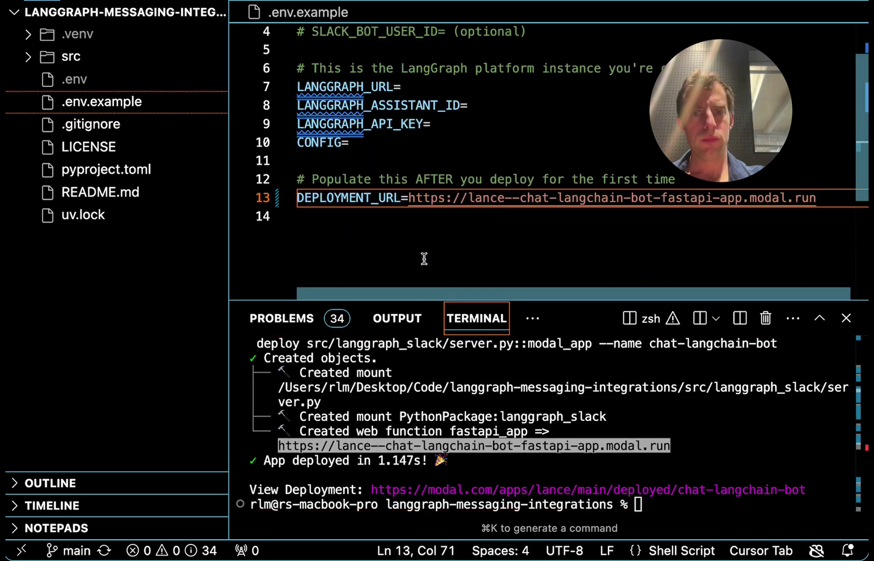
left_click(409, 197, "shift")
Step: Return to the README on GitHub, revisit the flow diagram and read items 8 and 9 on where to add the Modal deployment URL
key("super+Tab")
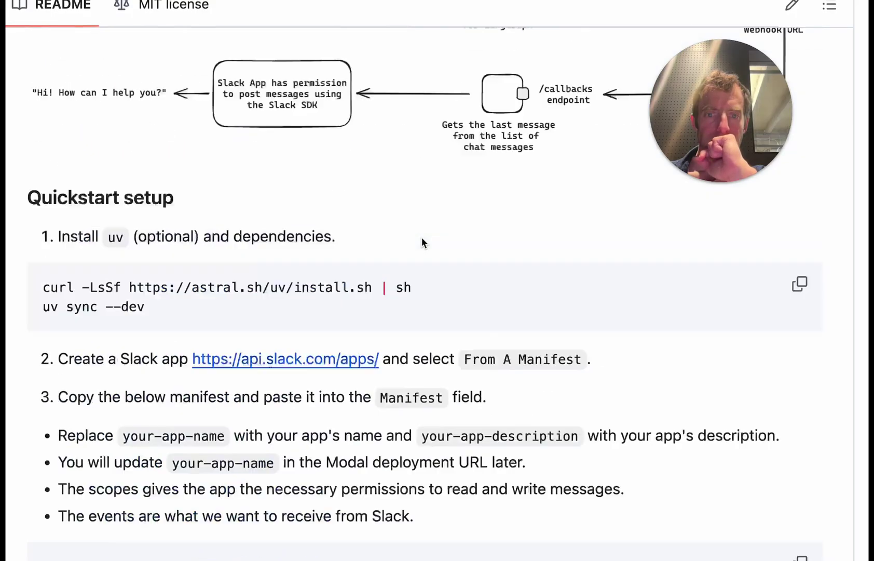
scroll(422, 240, "up", 8)
scroll(422, 240, "down", 3)
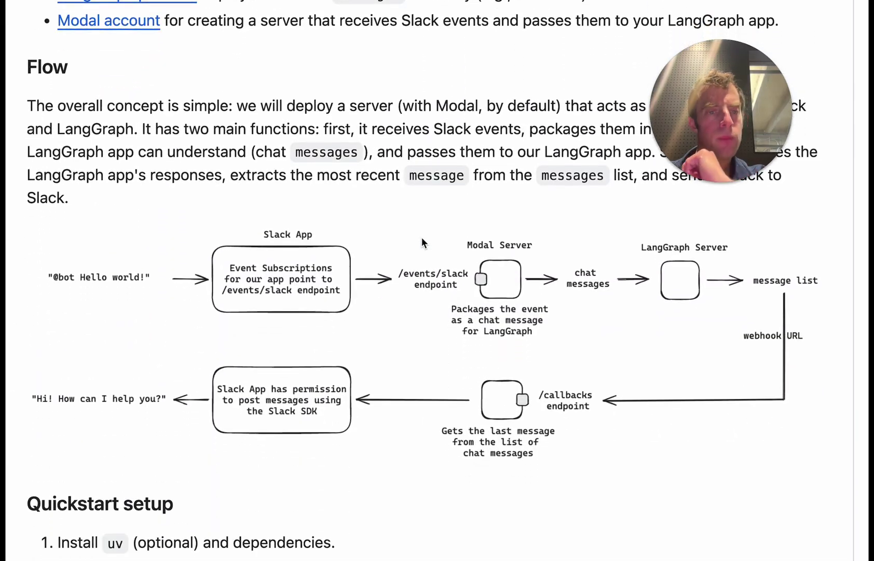
scroll(421, 242, "up", 1)
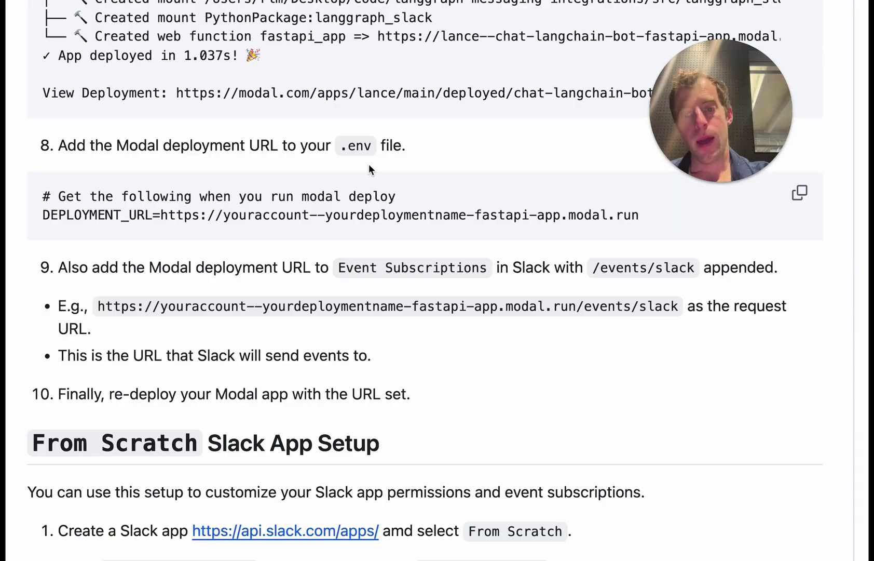
scroll(369, 165, "up", 1)
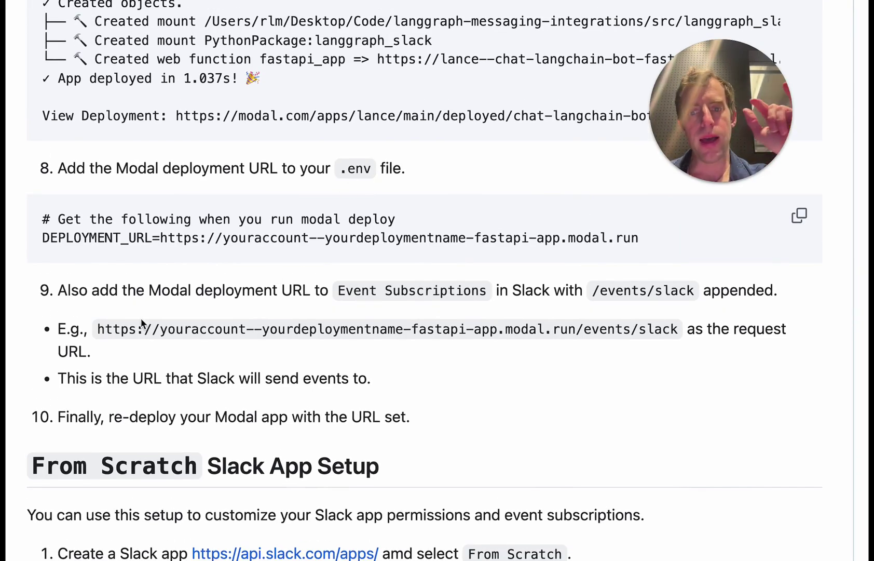
left_click_drag(98, 328, 538, 332)
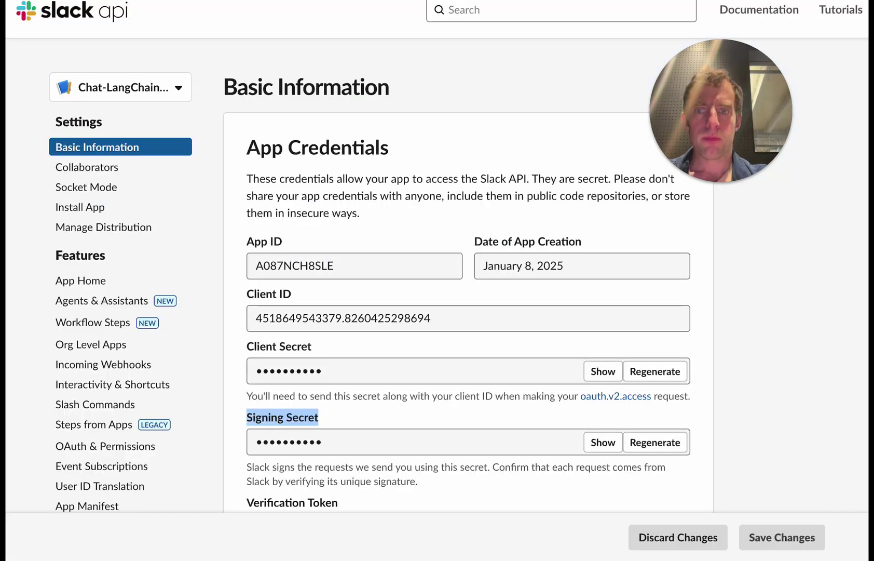
Step: Open Event Subscriptions for the Slack app and review its request URL and the subscribed bot events
scroll(104, 283, "down", 1)
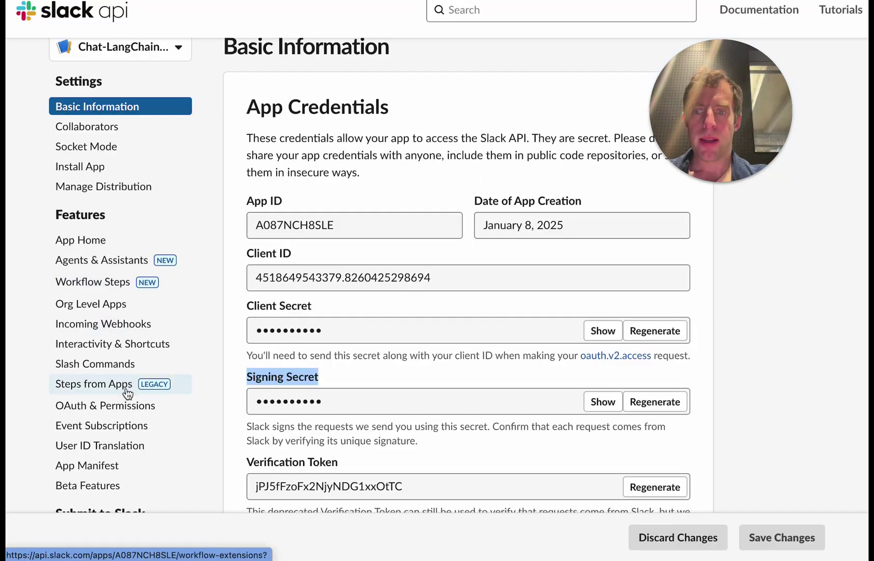
left_click(108, 427)
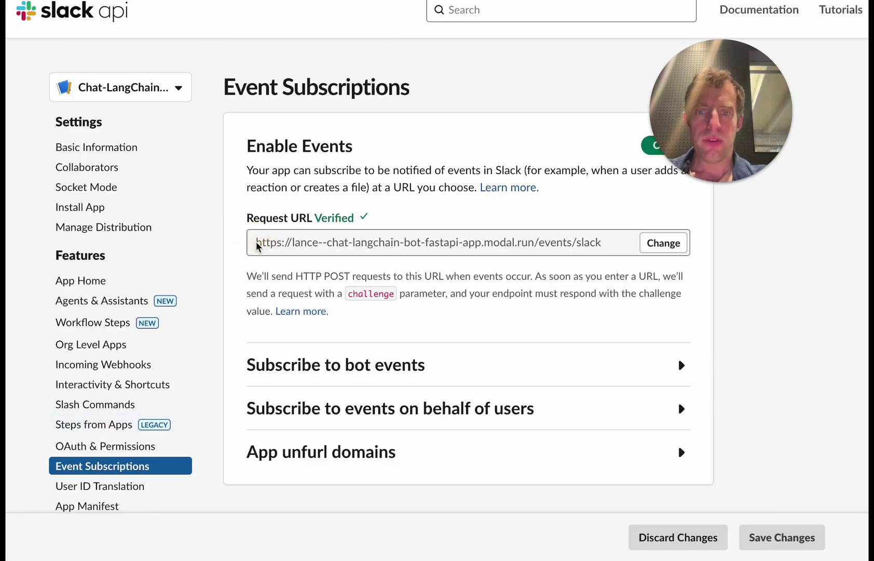
left_click_drag(256, 244, 614, 252)
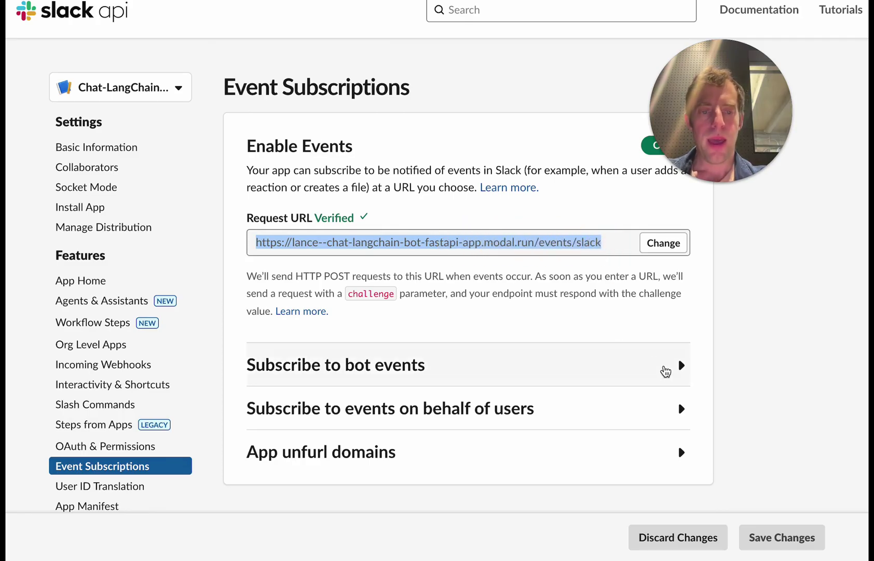
left_click(666, 371)
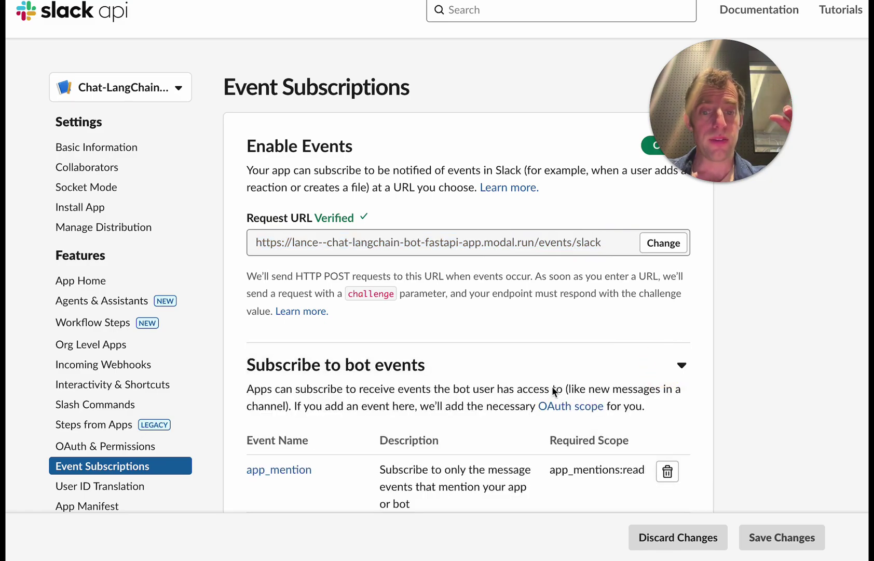
scroll(553, 390, "down", 7)
scroll(553, 390, "up", 7)
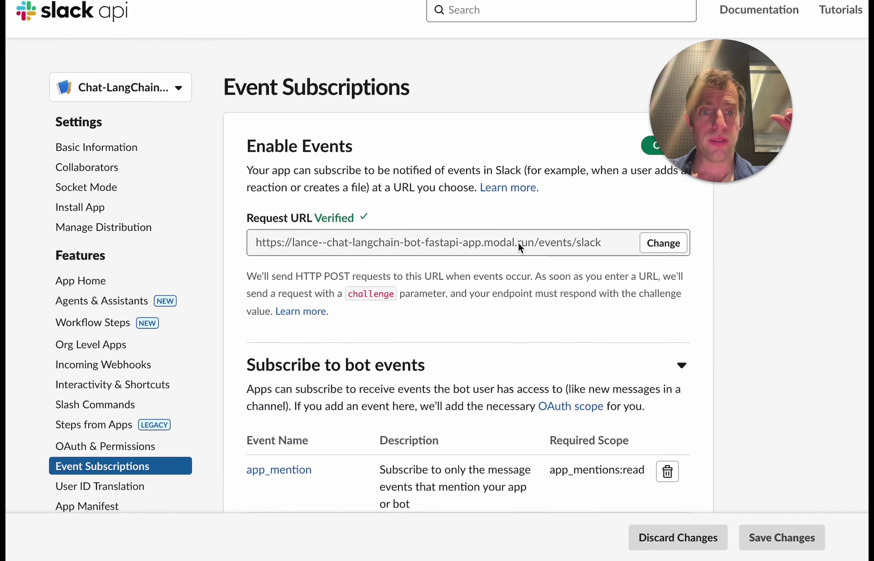
left_click_drag(257, 242, 537, 245)
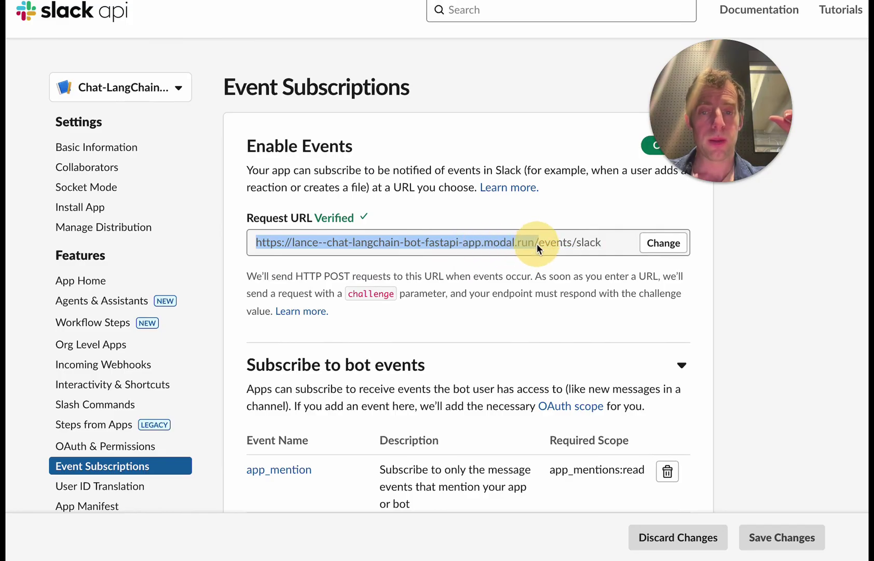
Step: Check Chat-LangChain-Bot in the list of Slack apps and switch to the chat-langchain-qa channel in Slack
left_click(171, 88)
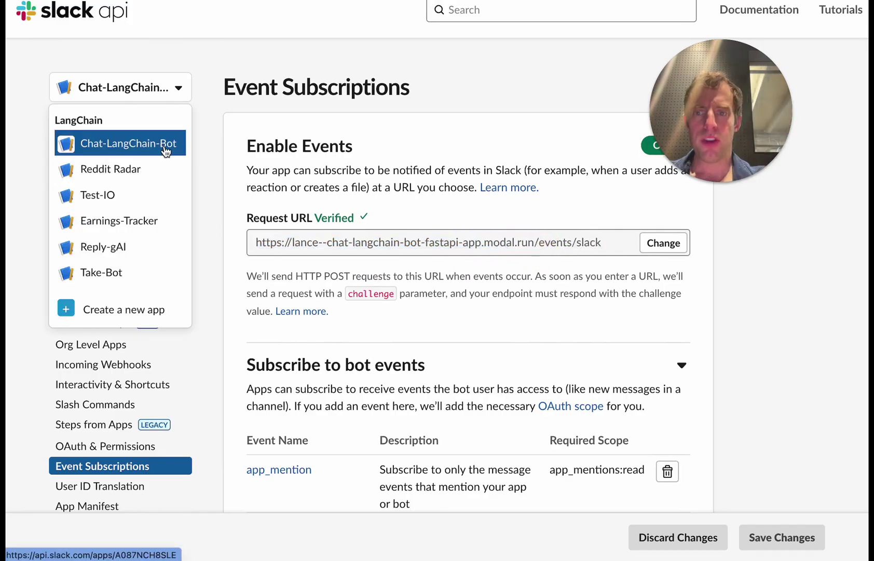
left_click(181, 84)
key("super+Tab")
key("super+Tab")
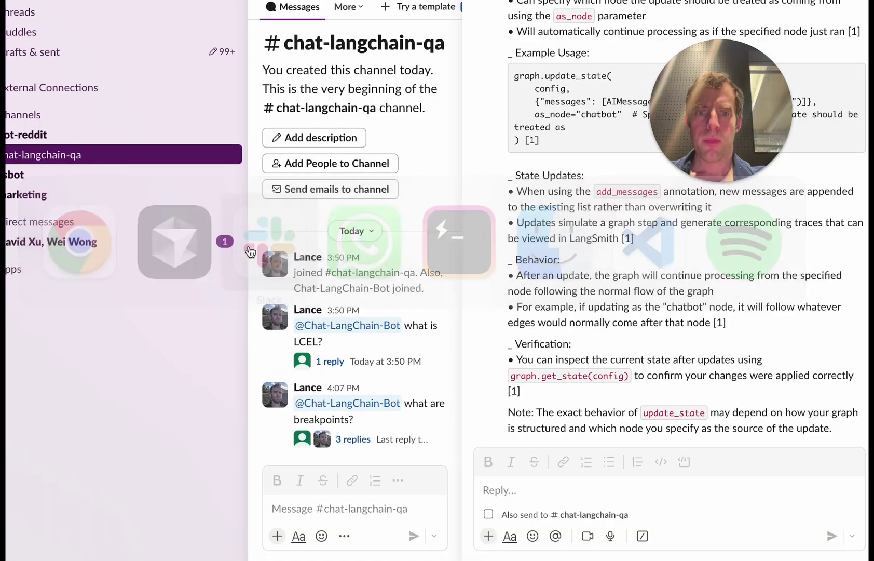
left_click(559, 487)
type("@")
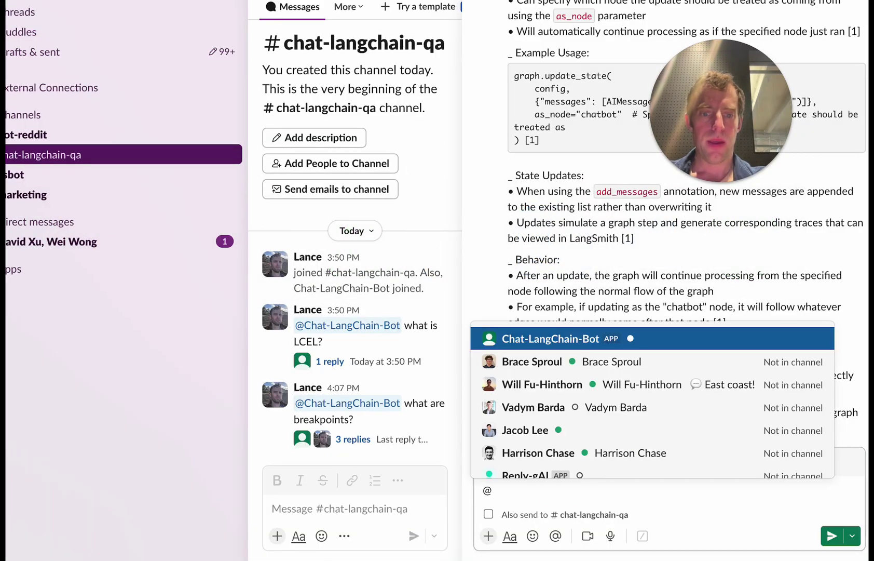
type("ch")
key("Return")
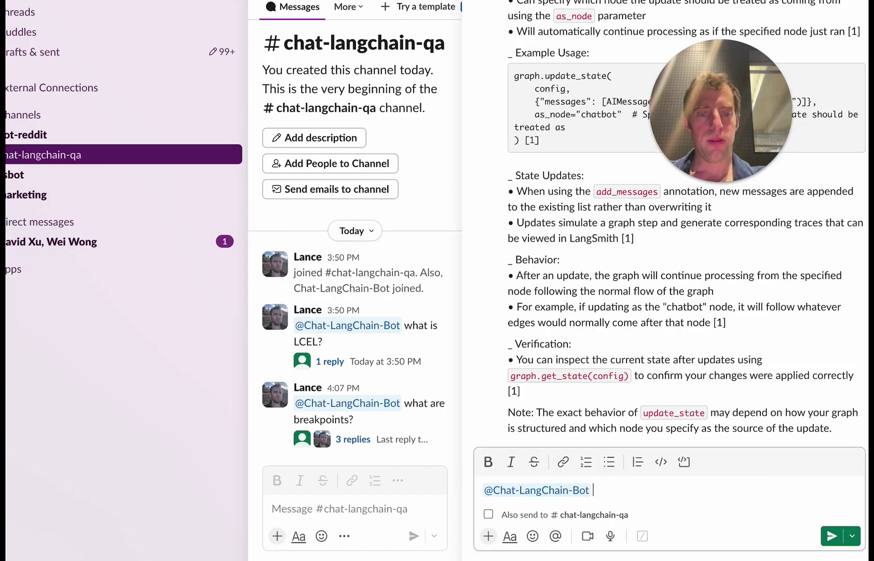
key("BackSpace")
key("BackSpace")
key("BackSpace")
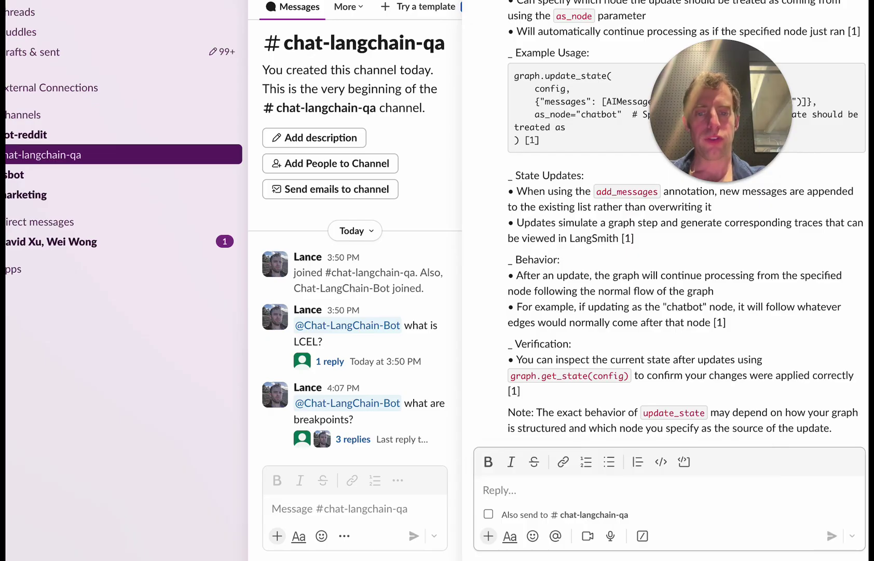
key("Escape")
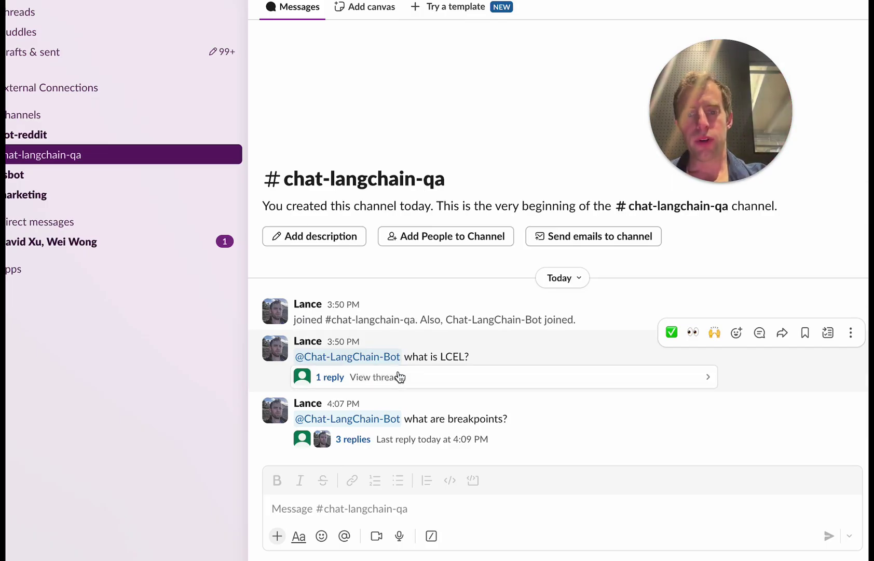
Step: Open the thread under "what are breakpoints?" and read through Chat-LangChain-Bot's replies
left_click(408, 439)
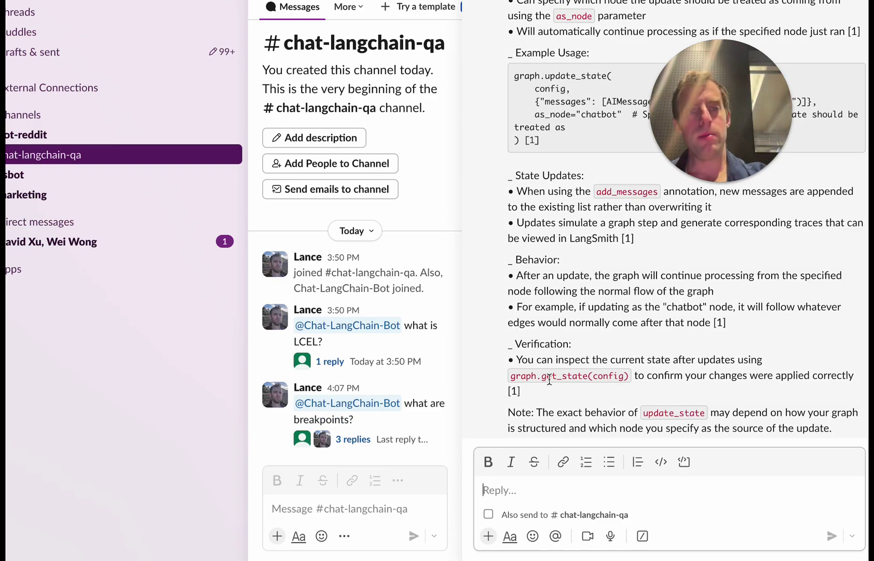
scroll(550, 380, "up", 15)
scroll(550, 380, "up", 3)
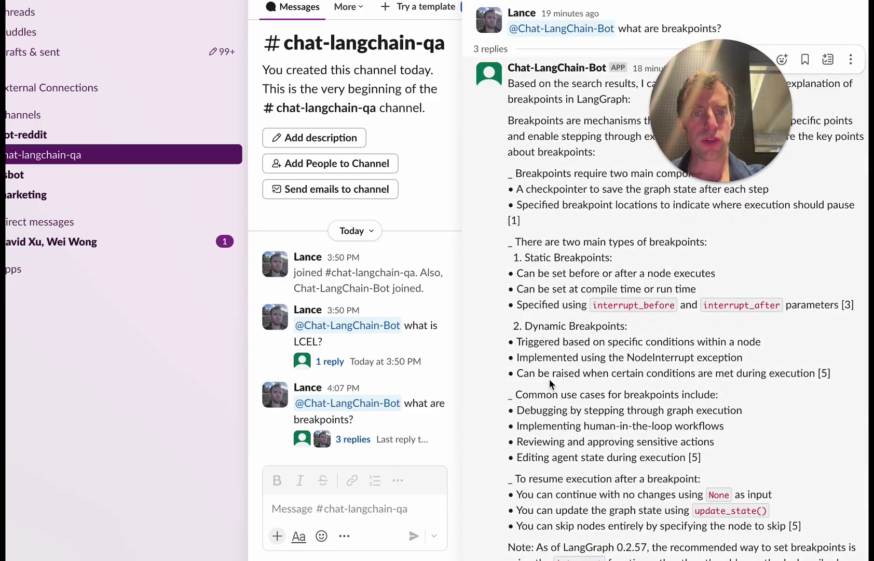
scroll(553, 85, "down", 15)
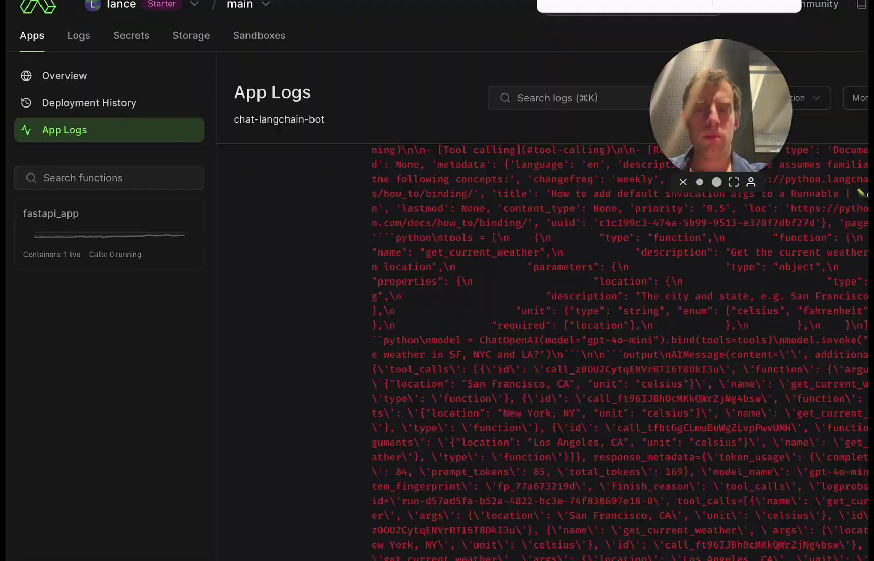
Step: Examine the chat-langchain-bot App Logs in Modal for Slack event and callback entries, and return to the README
scroll(570, 297, "down", 5)
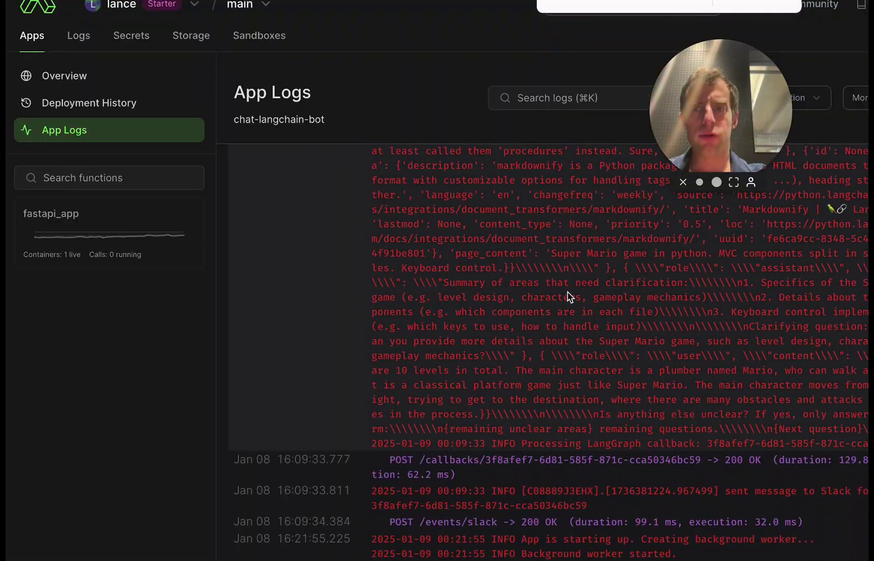
scroll(570, 297, "down", 3)
scroll(597, 360, "up", 10)
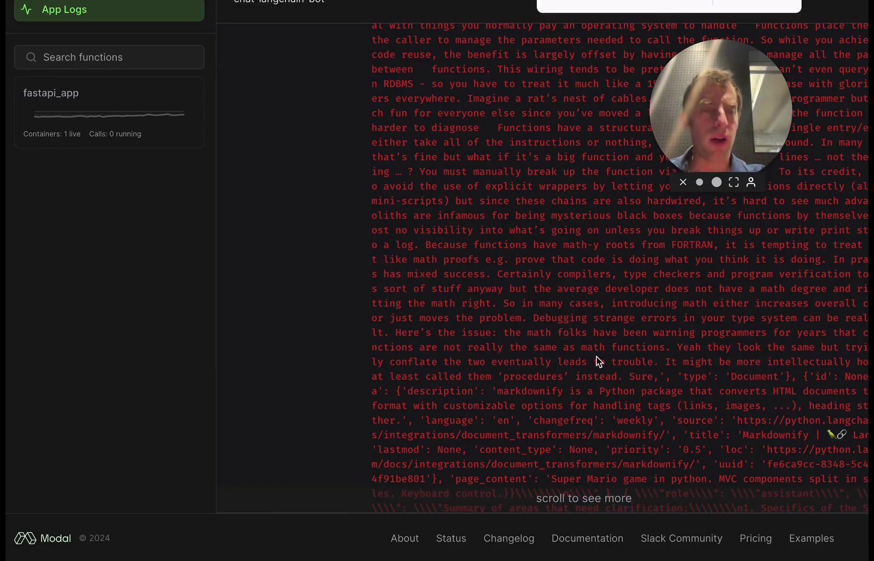
scroll(598, 360, "up", 3)
scroll(552, 215, "down", 10)
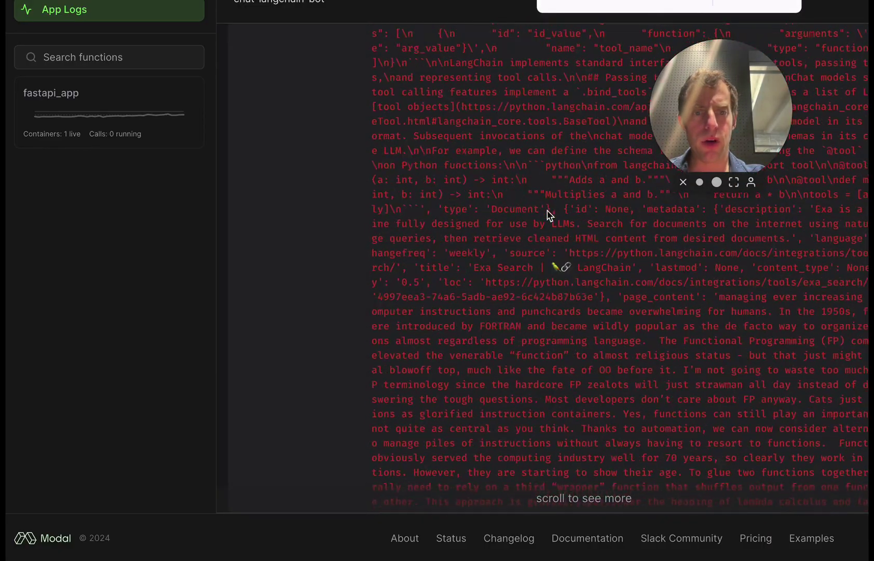
scroll(549, 215, "up", 10)
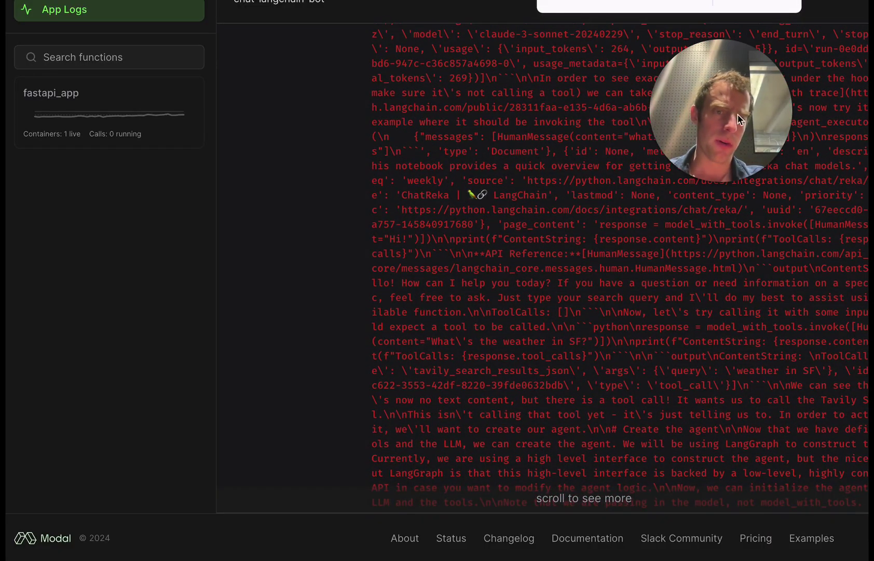
scroll(557, 146, "up", 1)
key("ctrl+Tab")
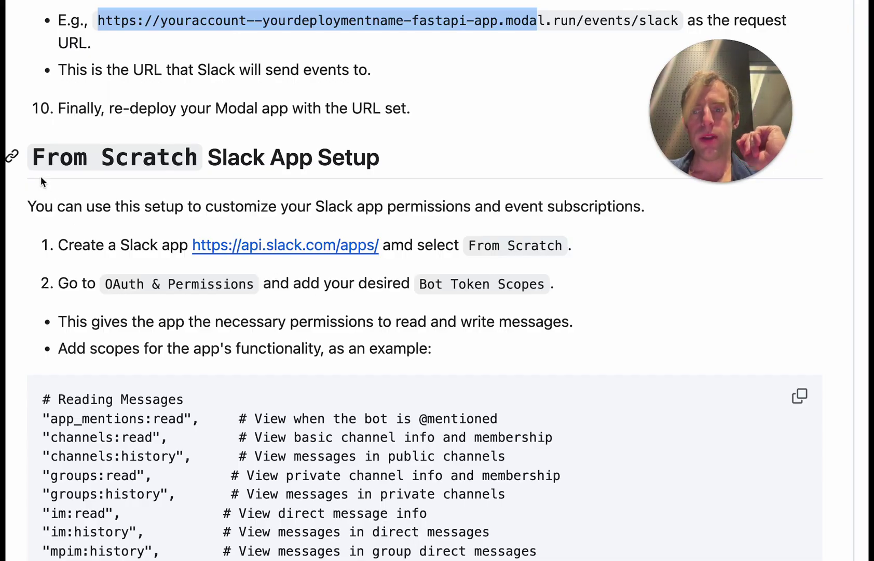
Step: Read the README's From Scratch Slack App Setup section, covering bot token scopes, environment variables and the Modal deployment
scroll(46, 168, "down", 5)
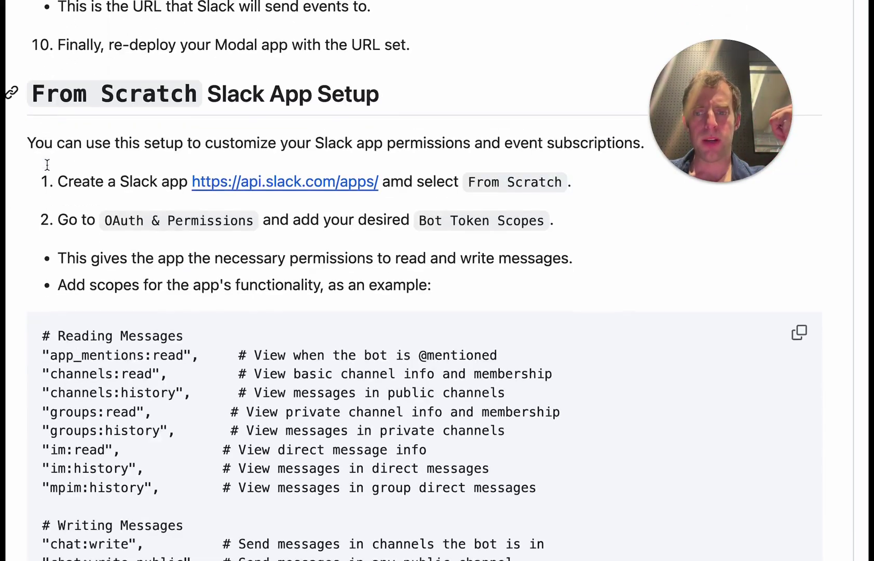
scroll(46, 164, "down", 5)
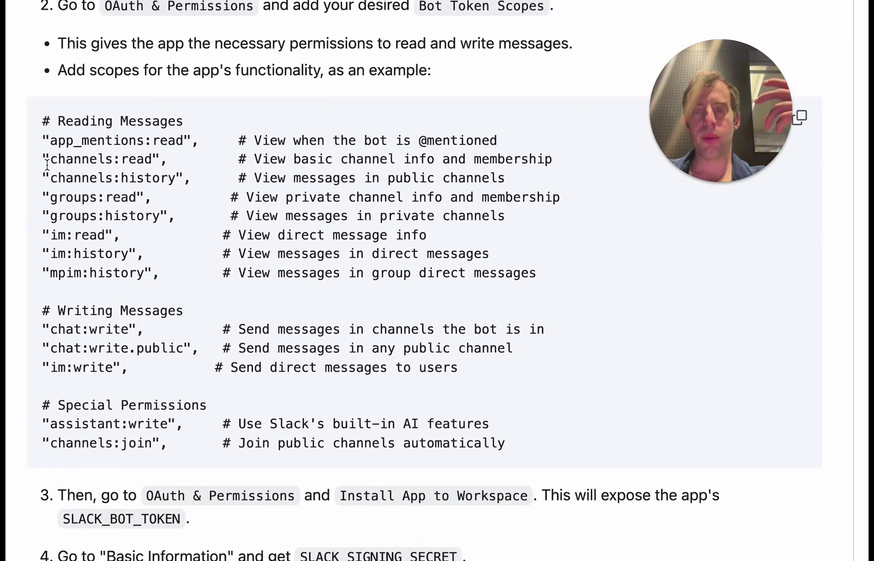
scroll(75, 134, "up", 2)
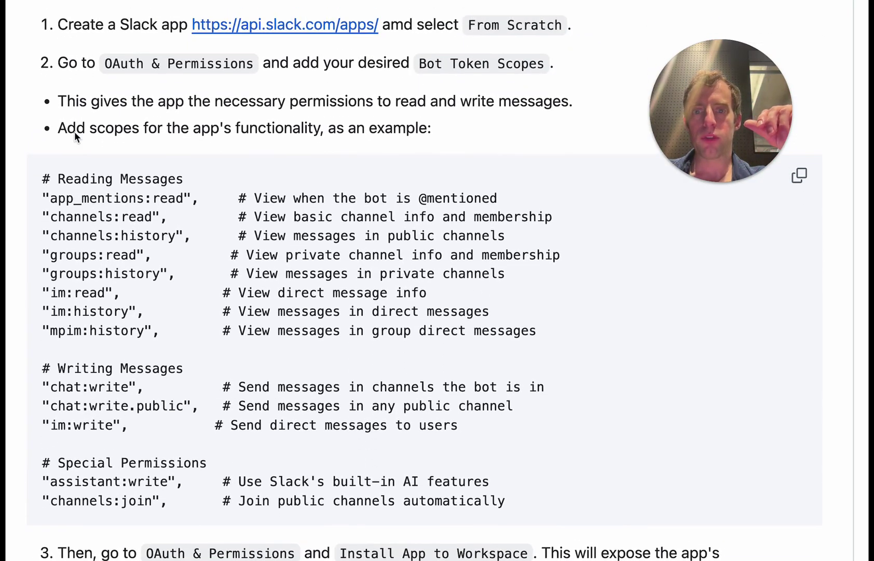
scroll(74, 131, "down", 2)
scroll(74, 131, "down", 15)
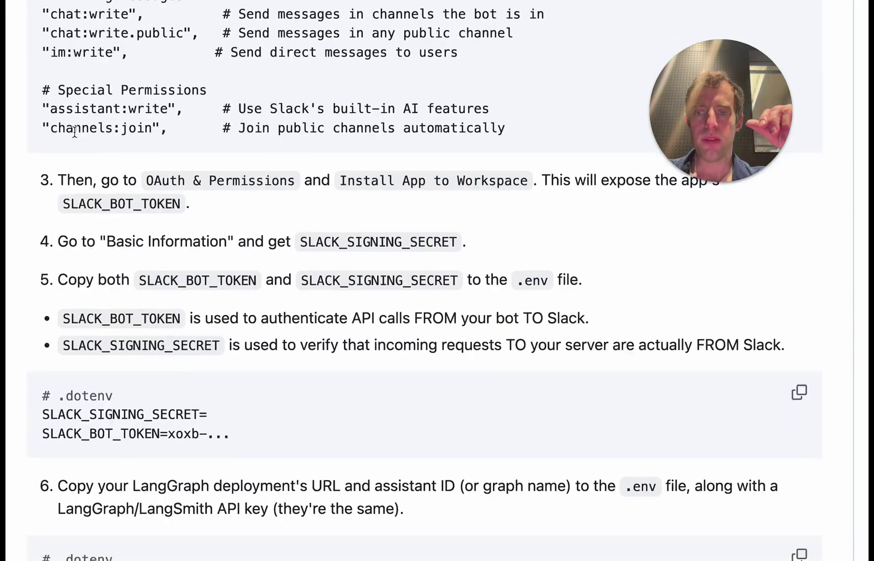
scroll(74, 133, "down", 20)
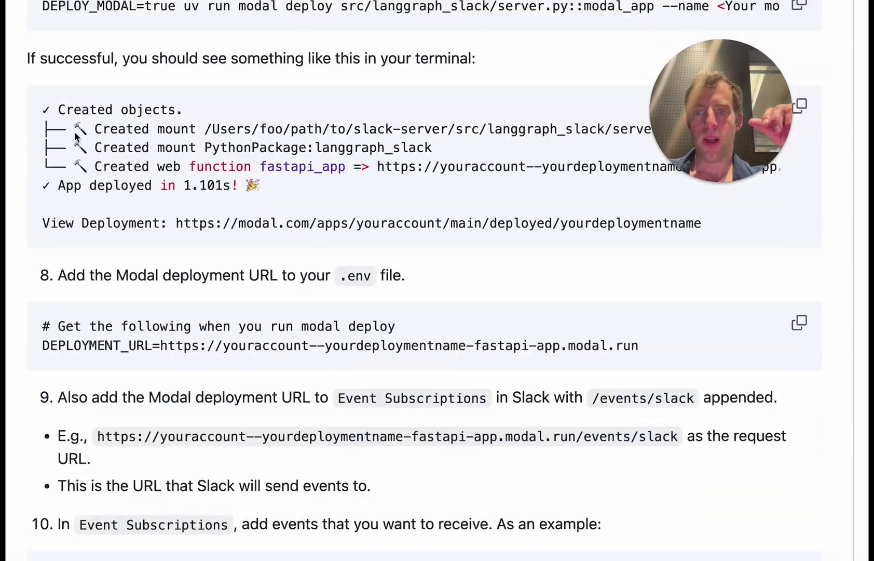
Step: Highlight the README's example Slack events and the messages state key under Customizing the input and output
scroll(74, 132, "down", 4)
left_click_drag(82, 238, 84, 318)
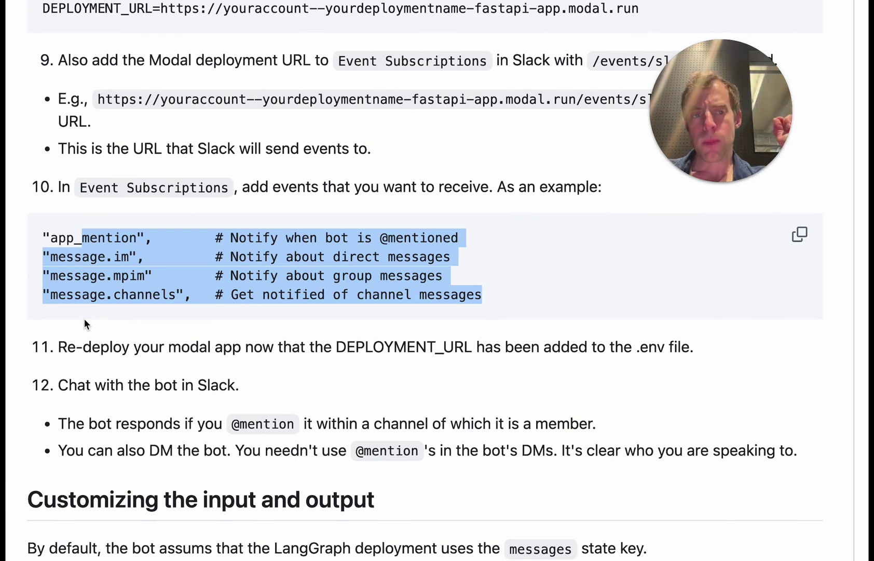
scroll(84, 318, "down", 14)
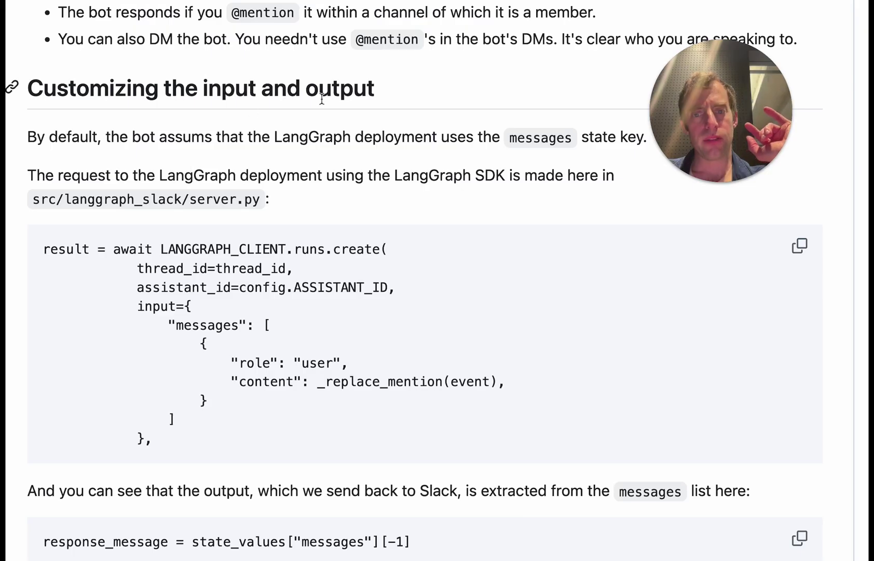
double_click(524, 136)
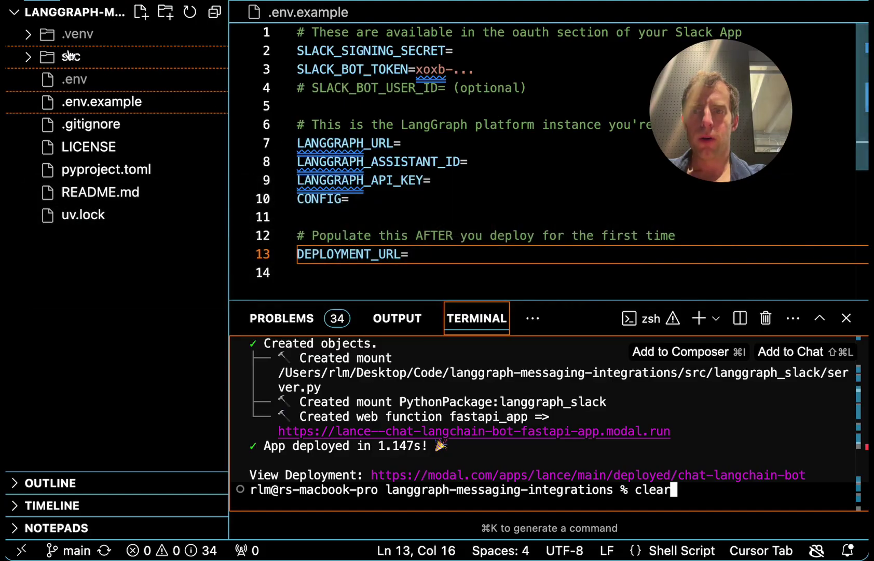
Step: Switch to Cursor, open server.py in src/langgraph_slack and find LANGGRAPH_CLIENT.runs.create
left_click(63, 56)
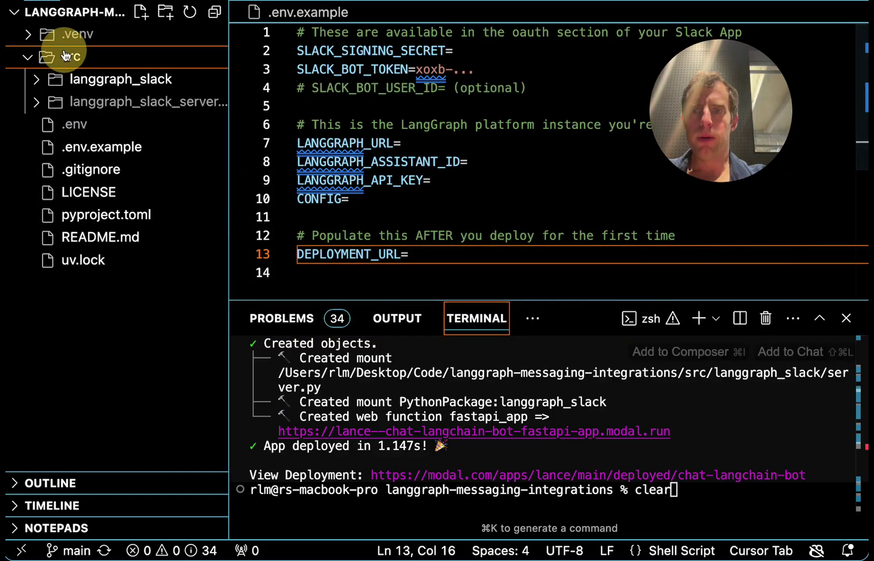
left_click(96, 78)
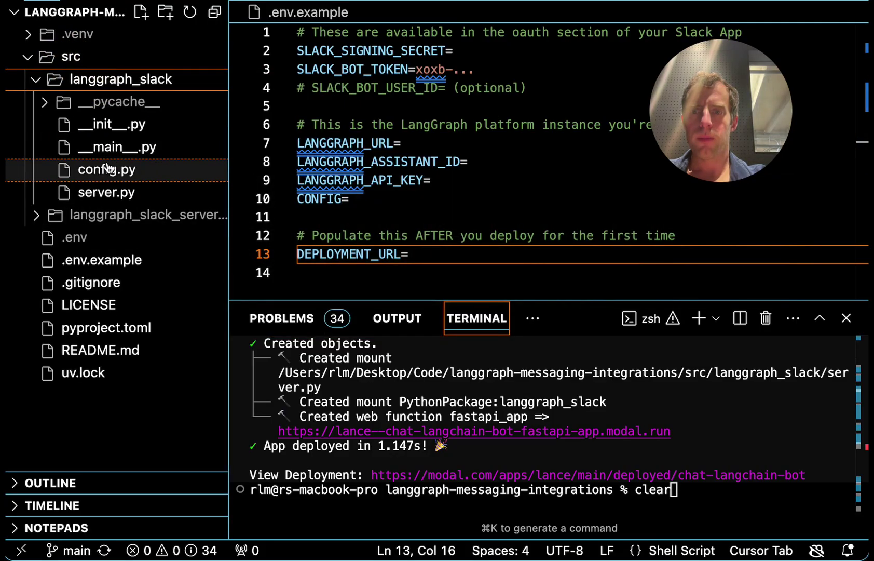
left_click(108, 192)
scroll(484, 153, "down", 1)
key("super+Tab")
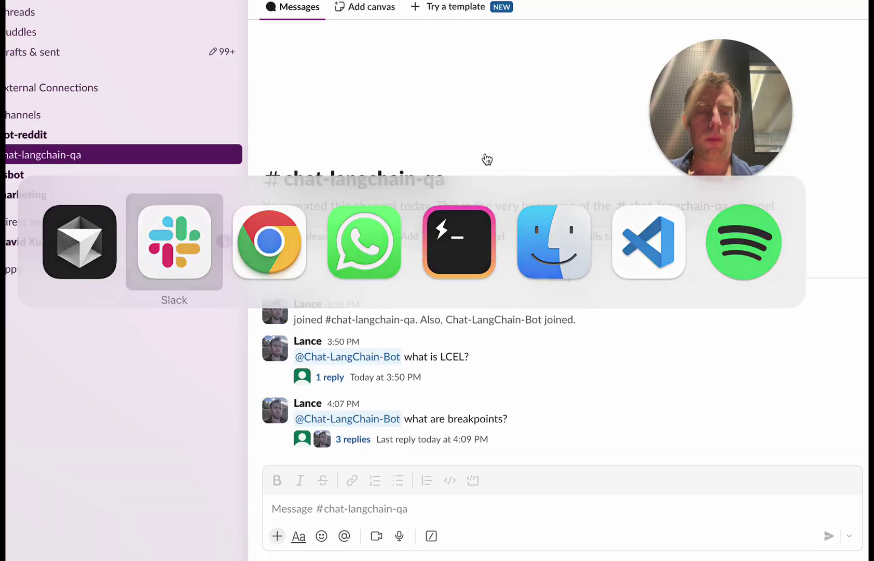
key("super+Tab")
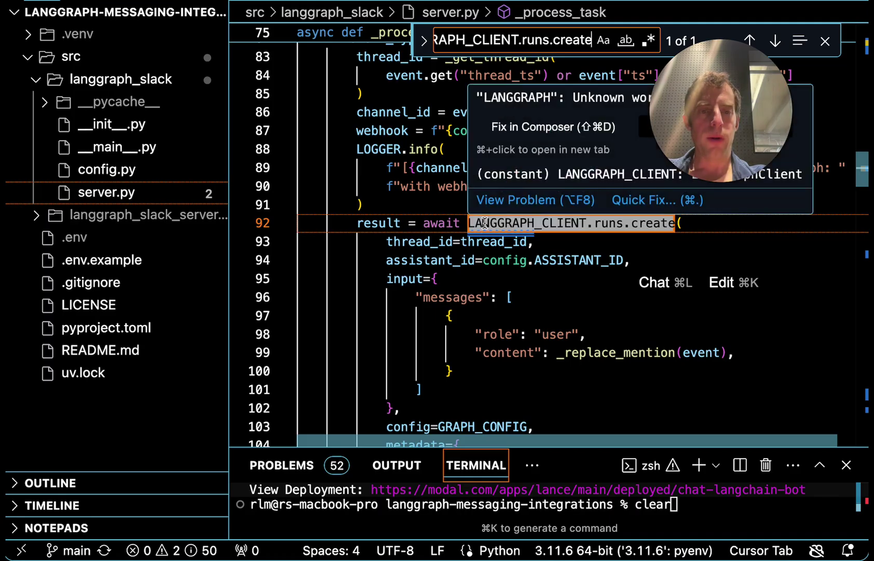
key("Escape")
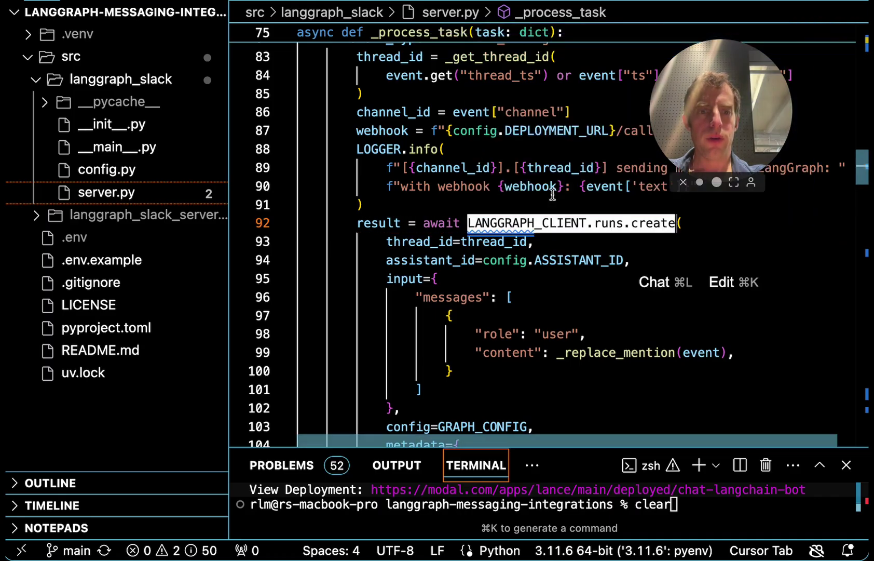
Step: Examine the LANGGRAPH_CLIENT.runs.create call, highlighting its messages key, user role and _replace_mention(event) content
double_click(510, 224)
scroll(510, 222, "down", 1)
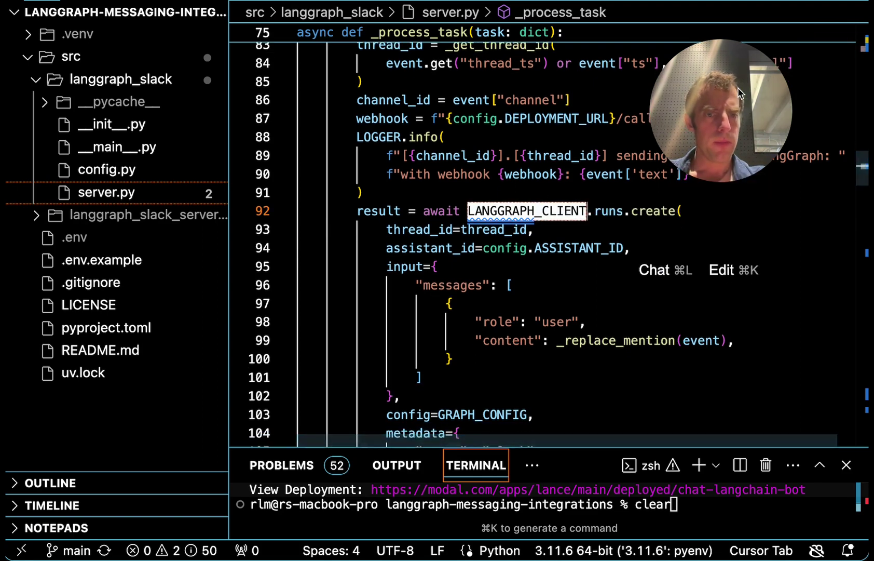
scroll(597, 155, "down", 3)
left_click(453, 228)
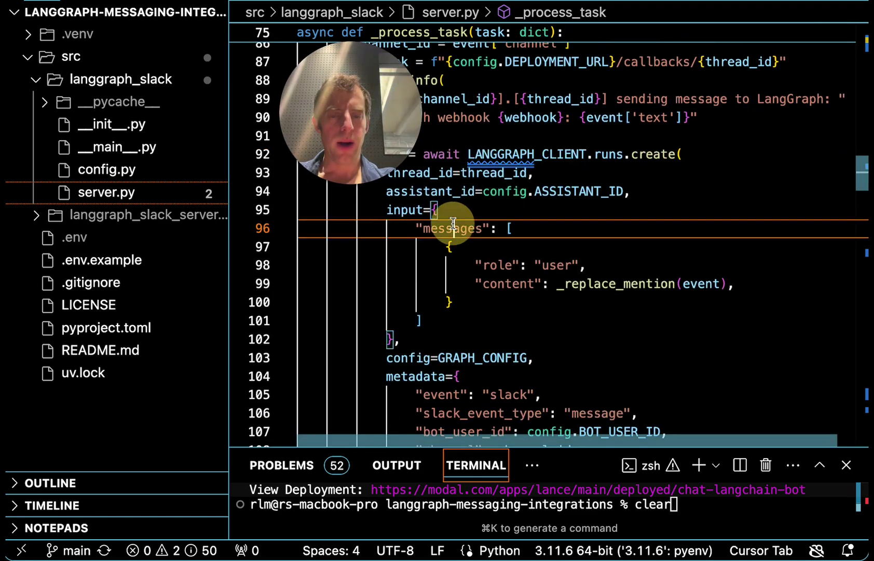
double_click(453, 227)
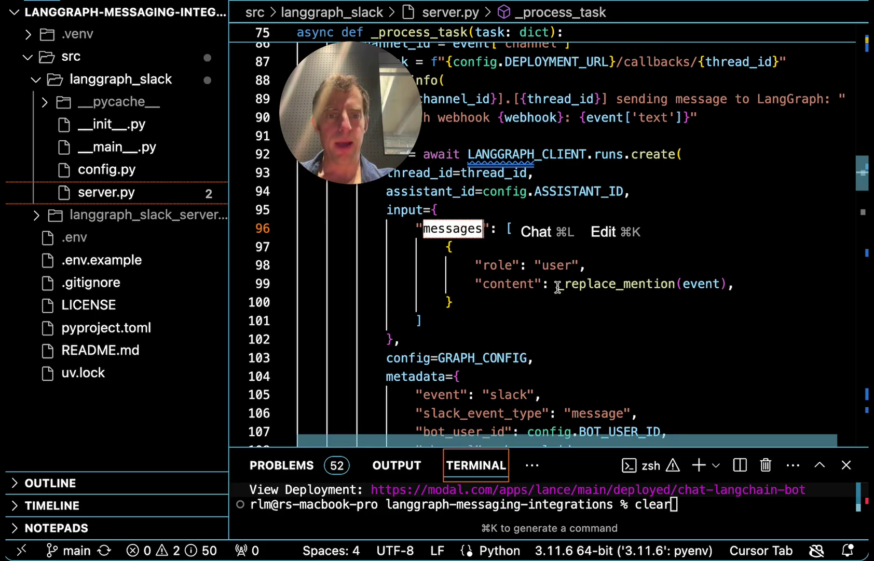
left_click_drag(558, 287, 458, 286)
double_click(698, 286)
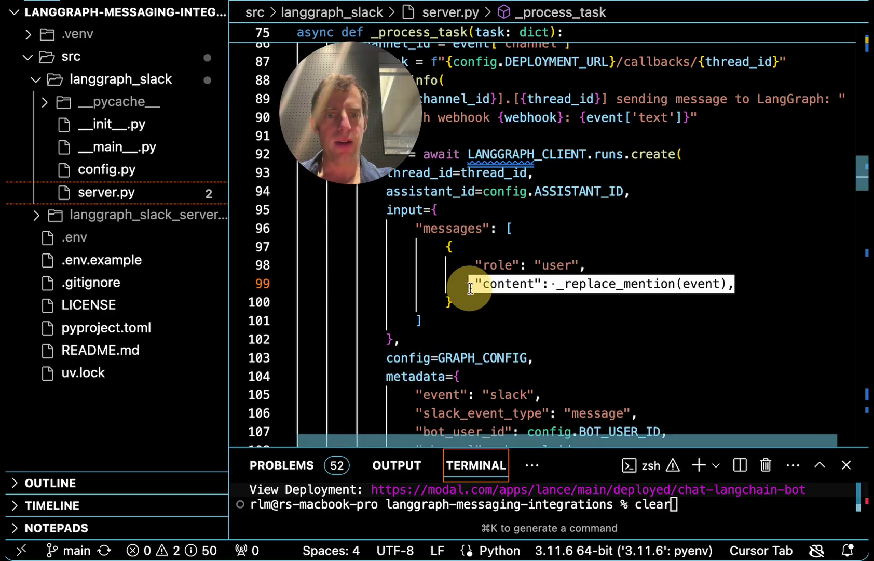
double_click(456, 229)
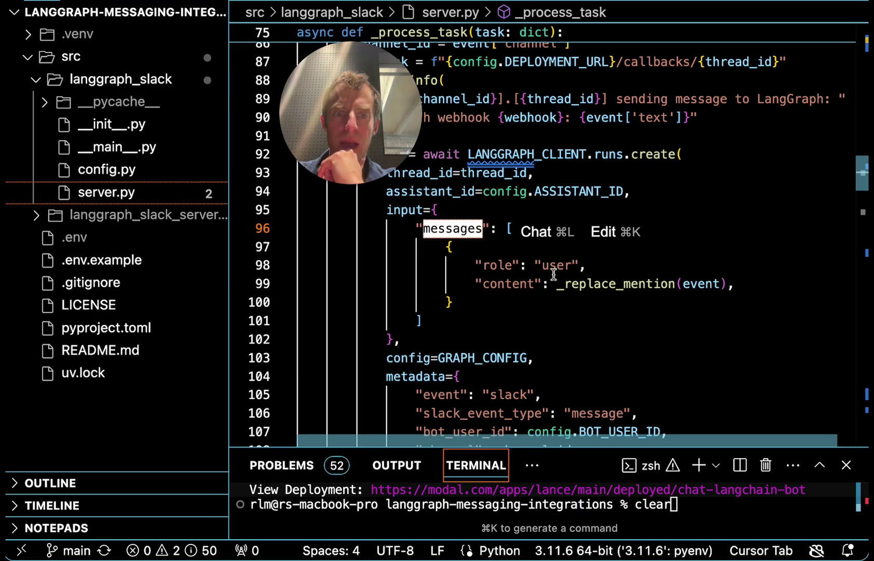
double_click(558, 267)
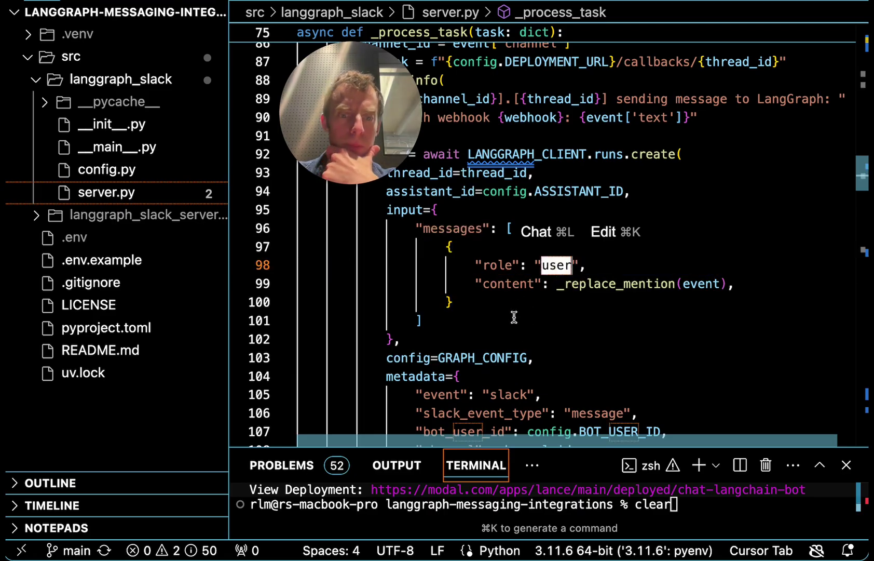
left_click(497, 335)
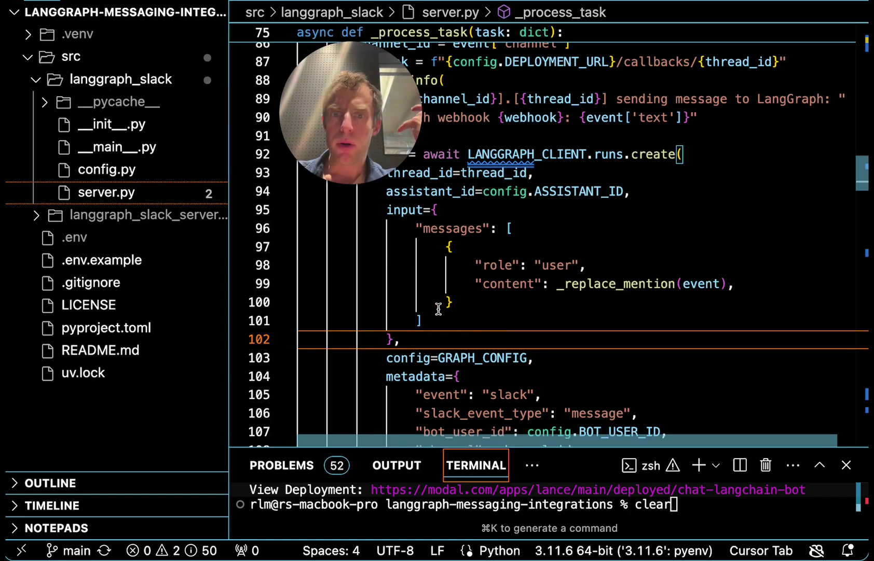
double_click(448, 230)
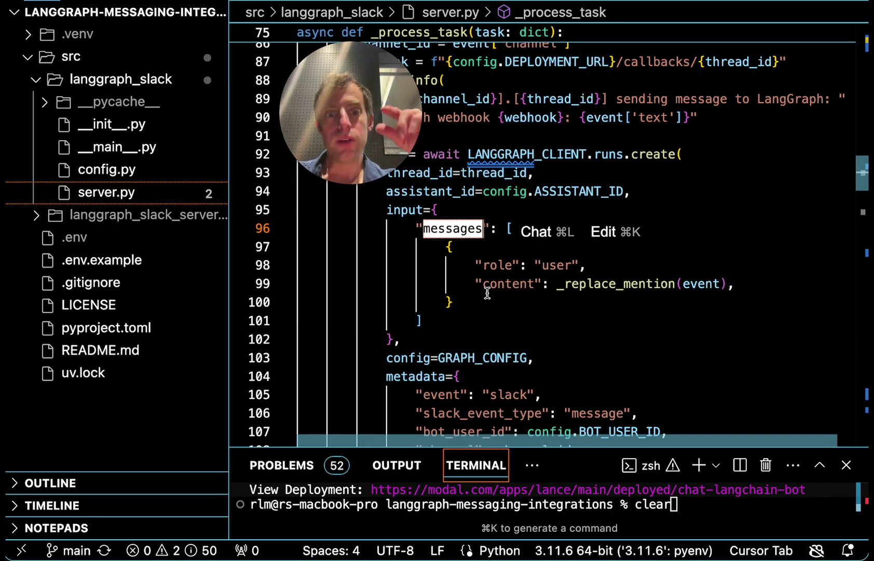
double_click(694, 284)
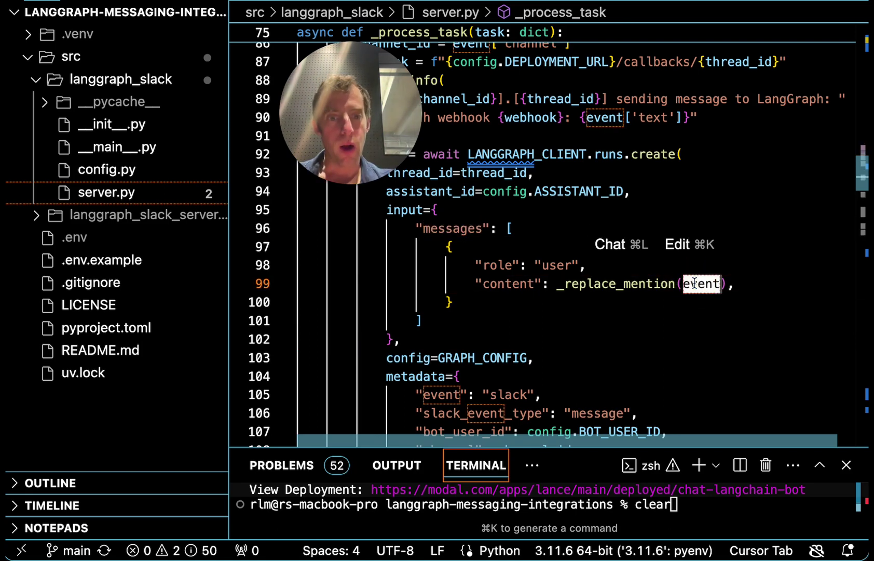
Step: Highlight the entire input block of the run creation call and inspect LANGGRAPH_CLIENT above it
left_click_drag(467, 316, 375, 211)
left_click(426, 289)
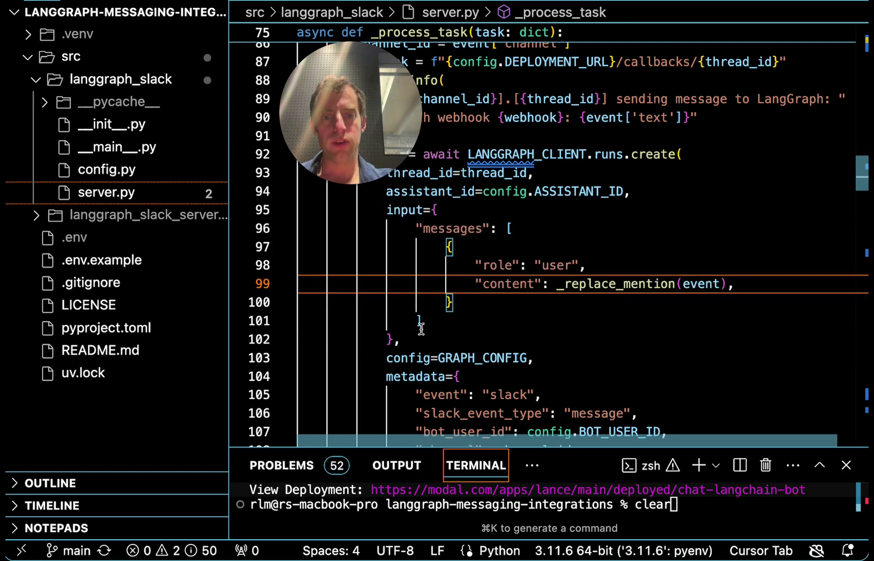
left_click_drag(426, 337, 393, 211)
scroll(405, 208, "up", 2)
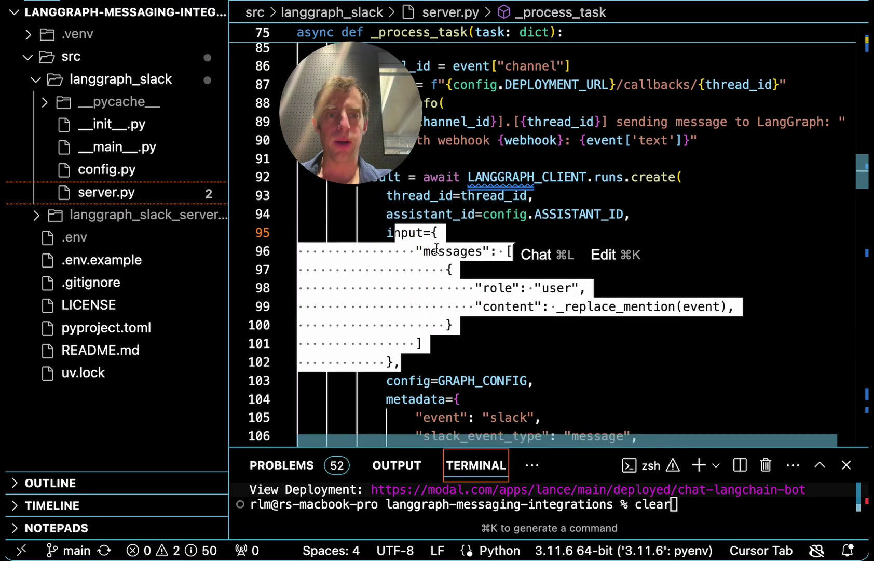
left_click(496, 198)
mouse_move(499, 201)
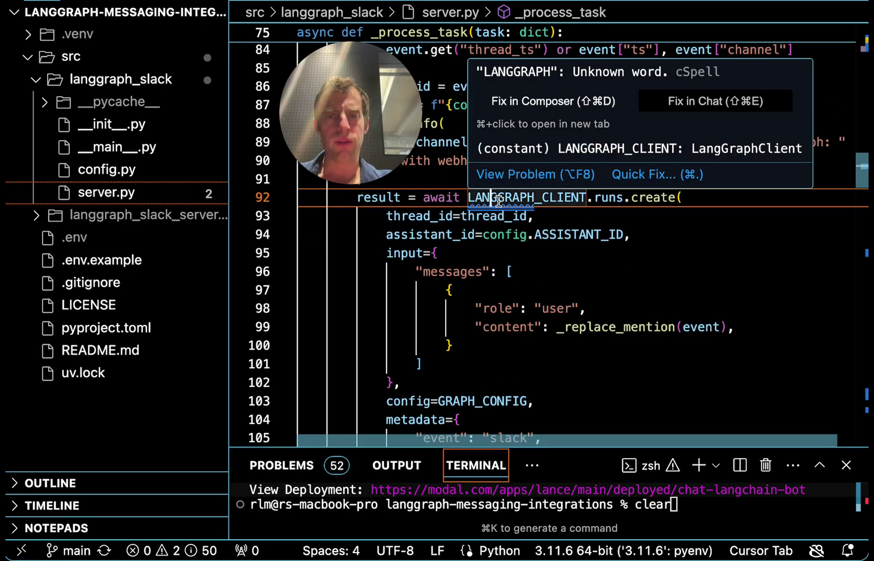
Step: Find the response_message assignment in server.py and examine how it takes the last entry of state_values["messages"]
key("super+f")
left_click(527, 213)
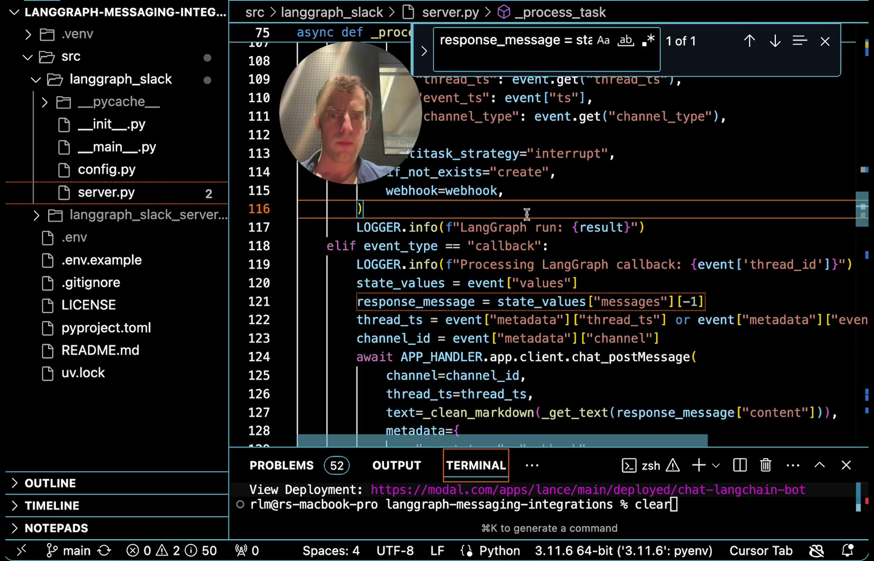
scroll(429, 354, "up", 1)
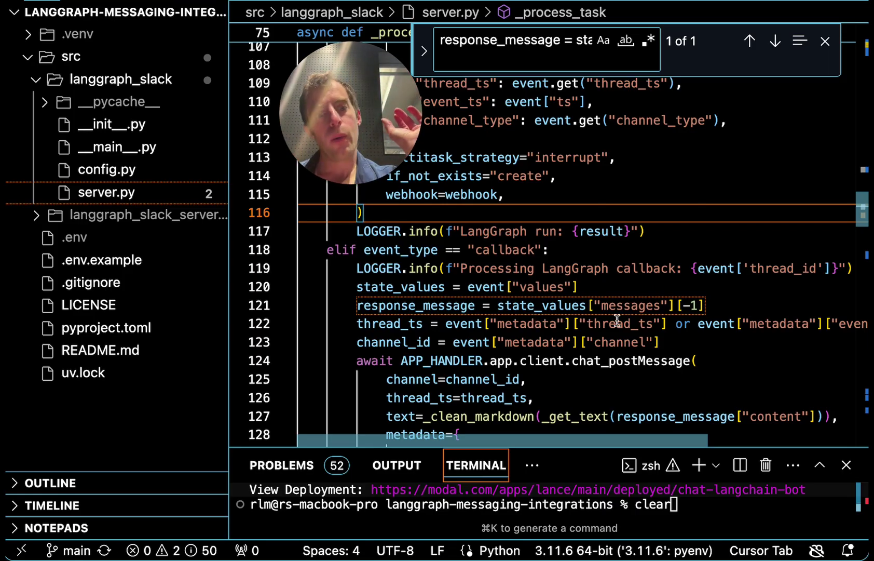
left_click_drag(716, 305, 497, 306)
double_click(500, 305)
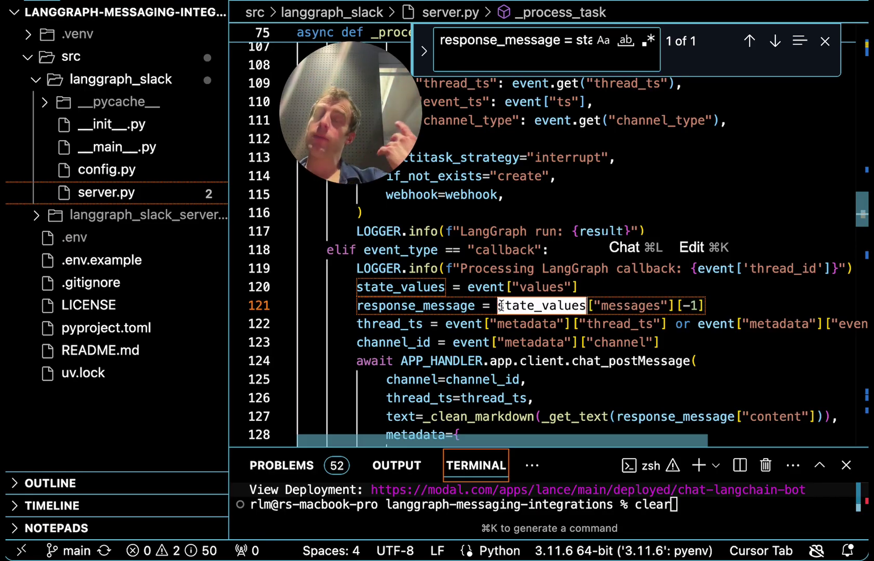
double_click(616, 306)
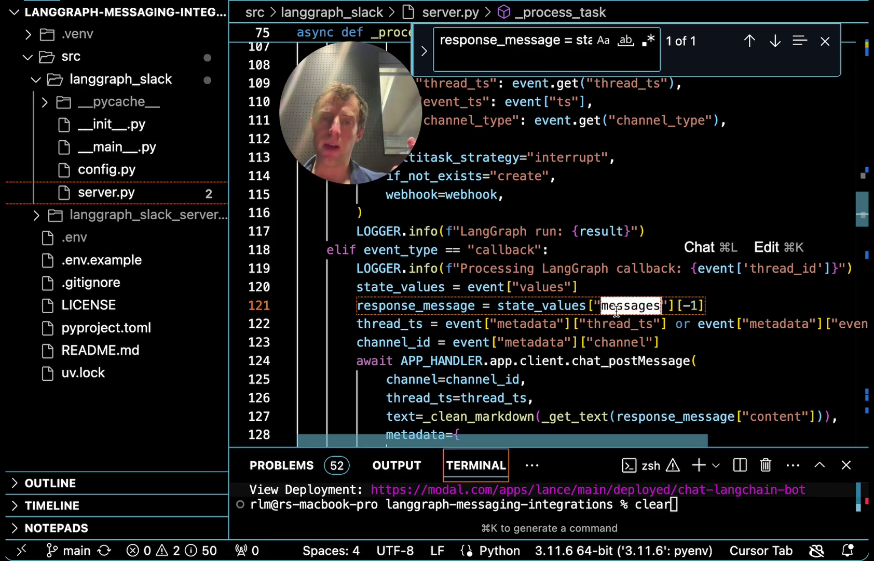
double_click(537, 305)
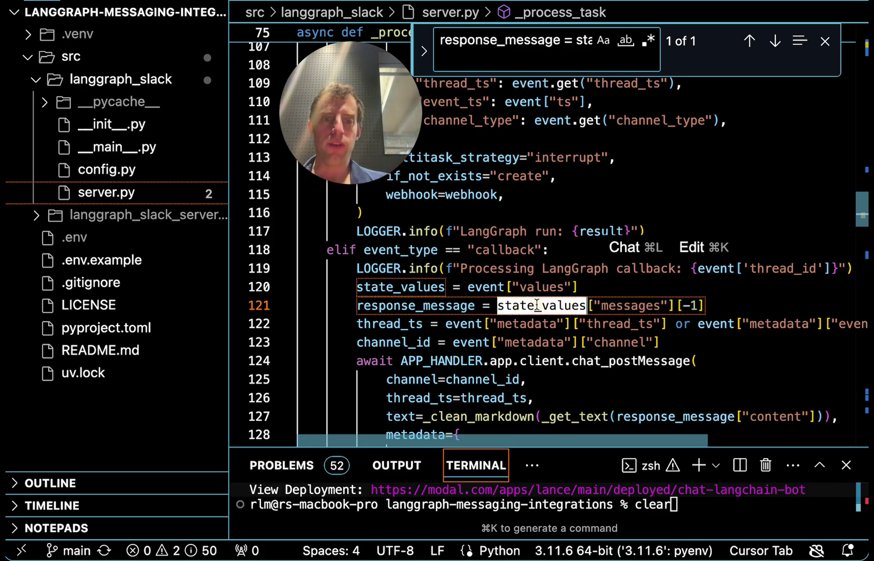
left_click(707, 306, "shift")
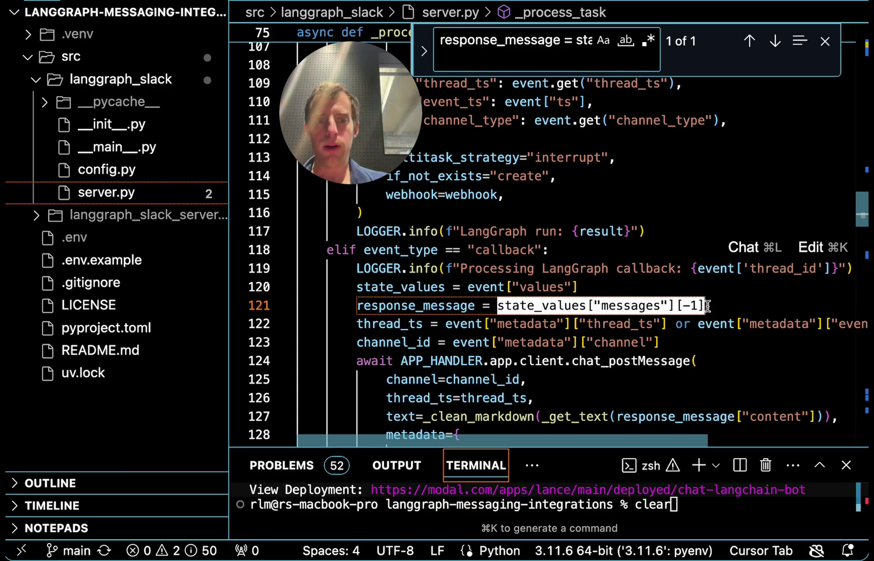
double_click(426, 306)
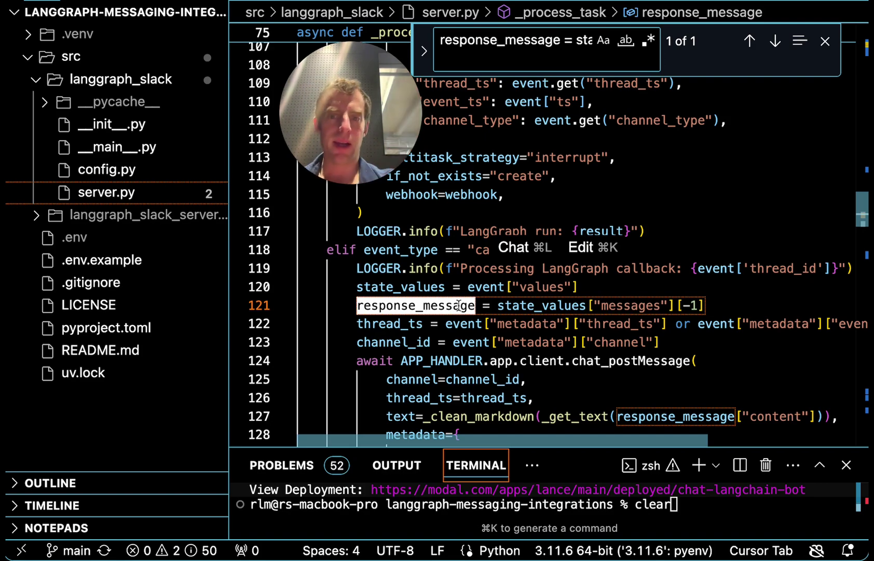
Step: Return to the README's Flow section and review the diagram of Slack, the Modal server and the LangGraph server
scroll(519, 331, "up", 20)
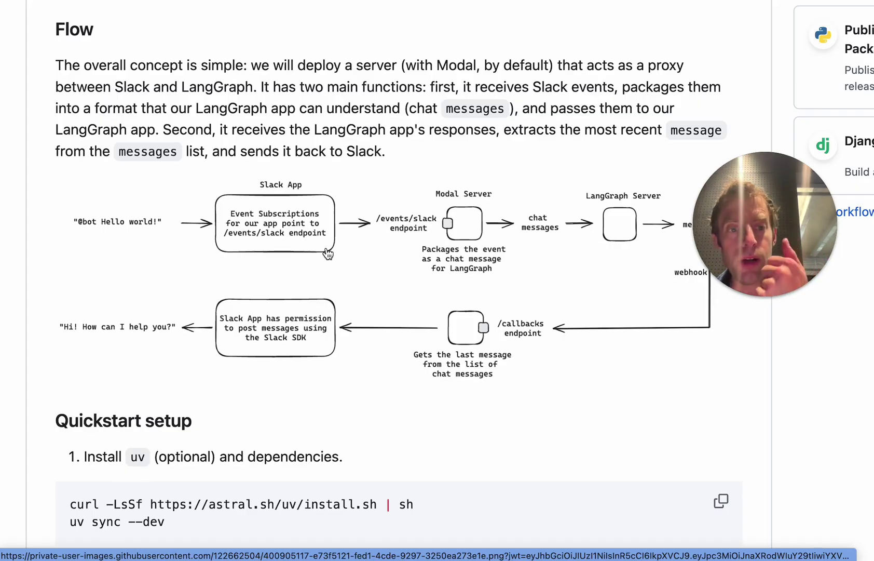
scroll(617, 250, "up", 5)
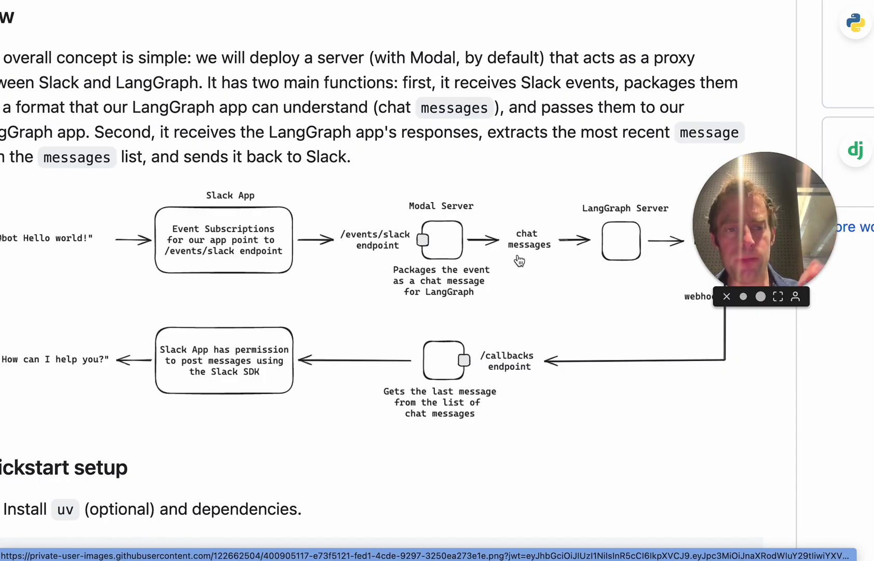
key("super+Tab")
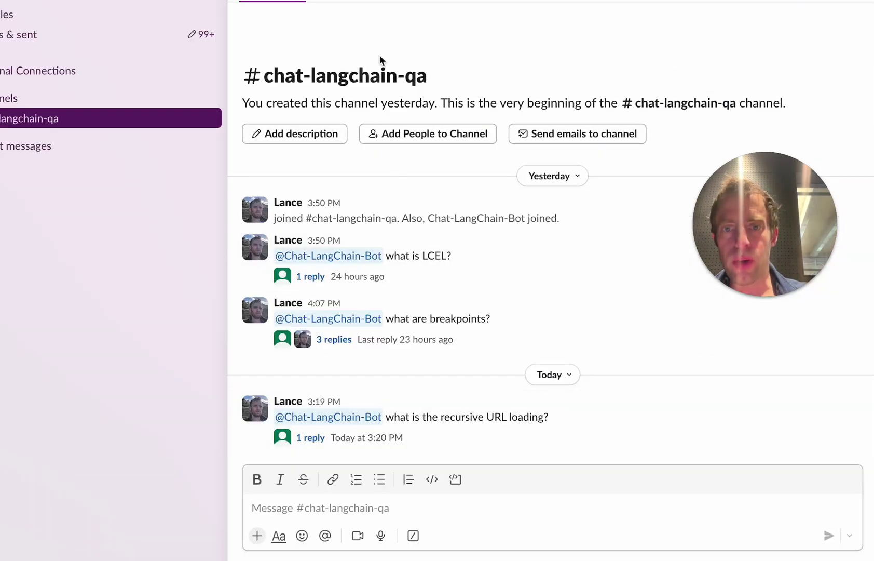
left_click(311, 506)
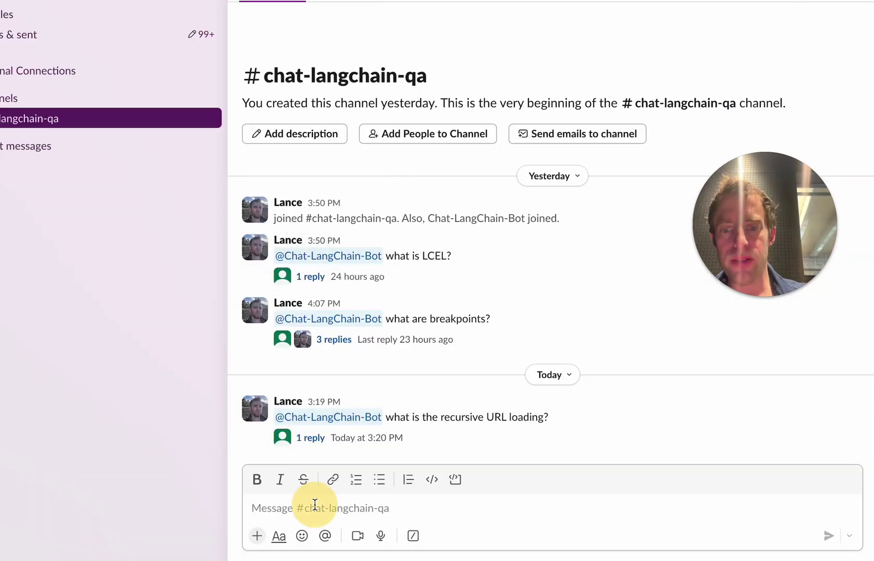
type("@c")
key("Return")
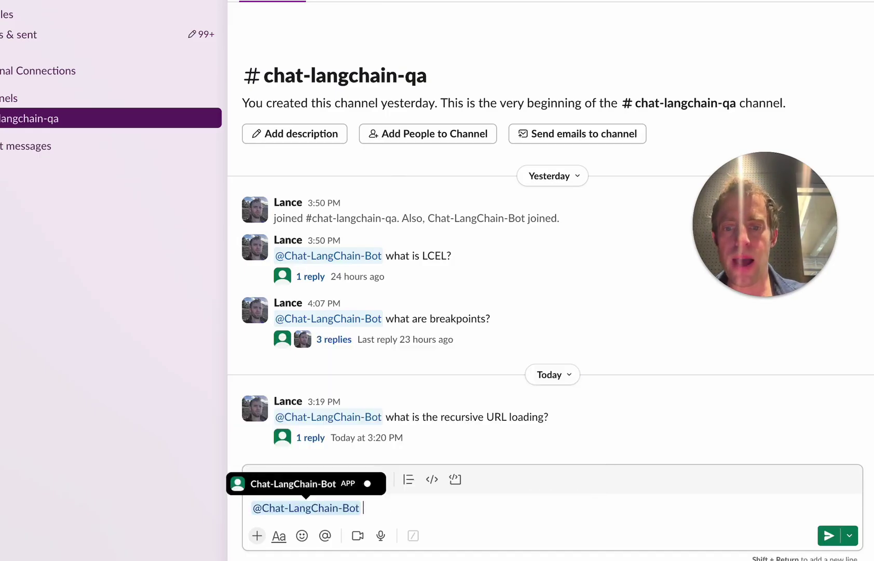